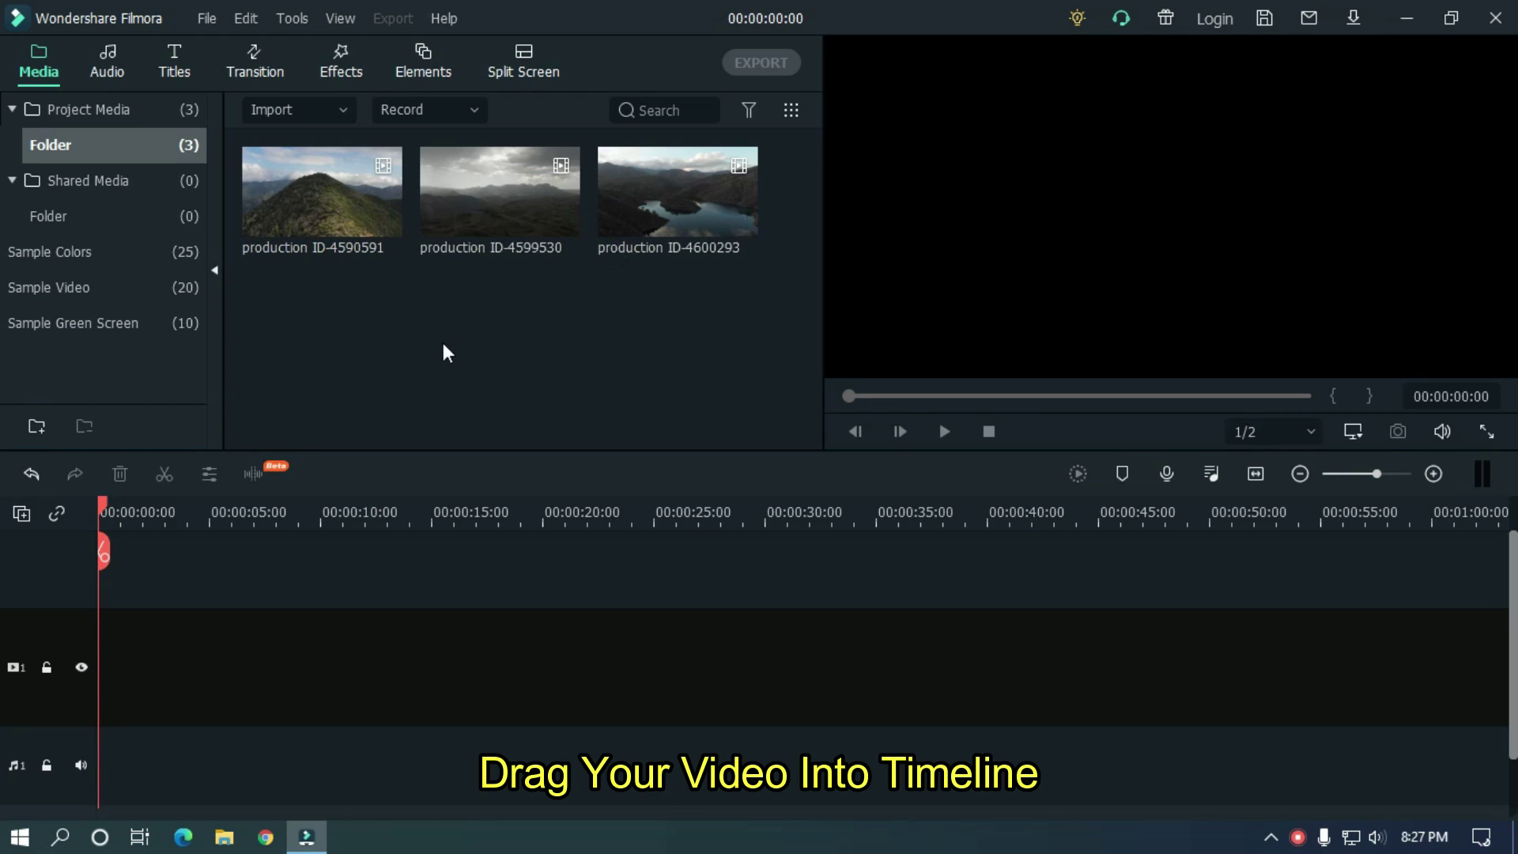
Step: Add the first mountain clip with the existing project settings and trim it to 10 seconds
{"action": "left_click_drag", "start_coordinate": [342, 210], "coordinate": [78, 723]}
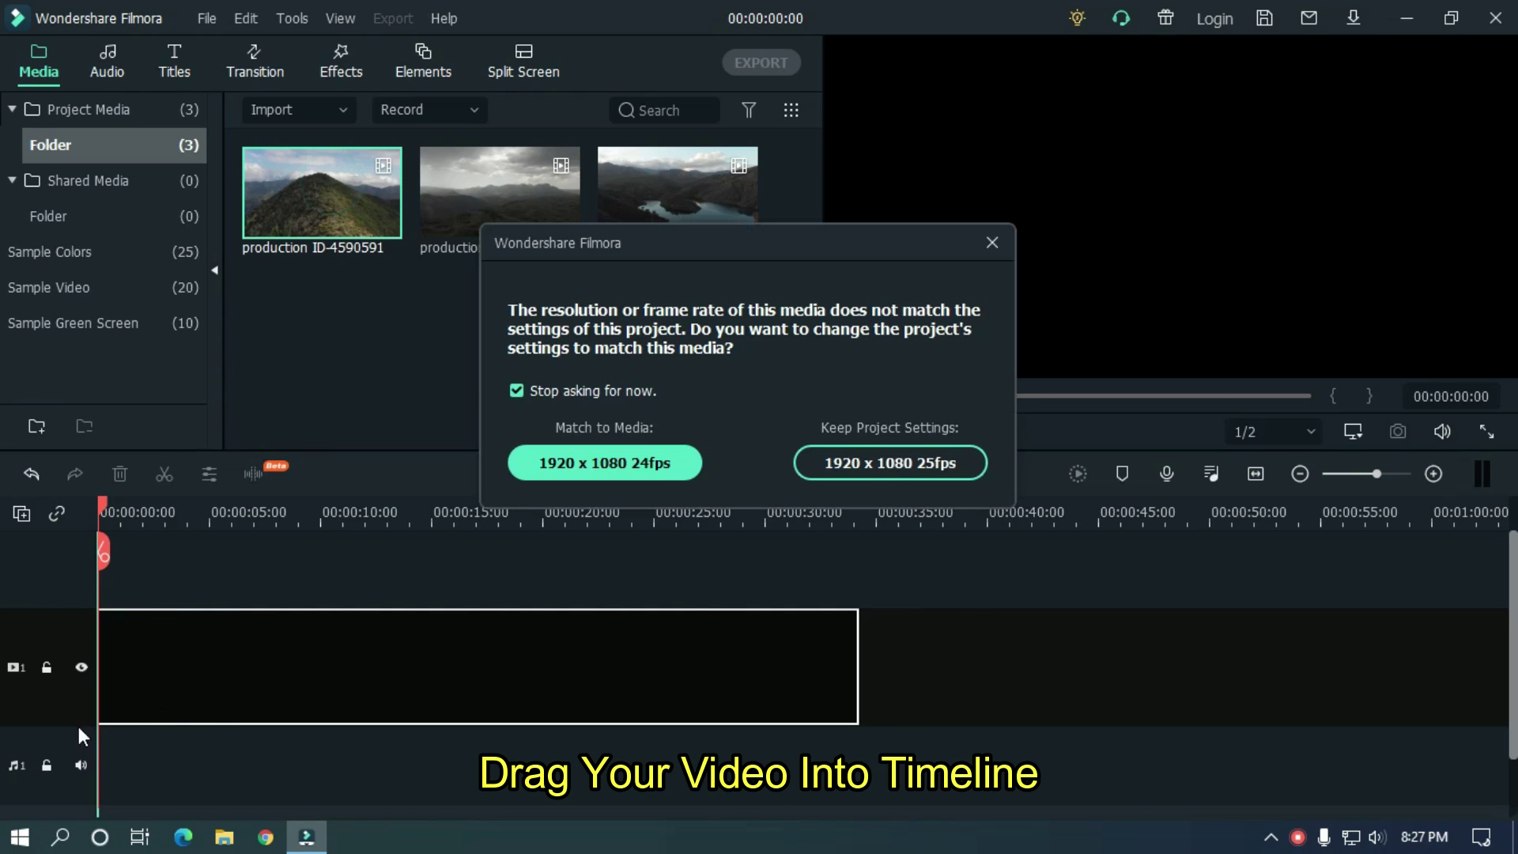
{"action": "left_click", "coordinate": [895, 468]}
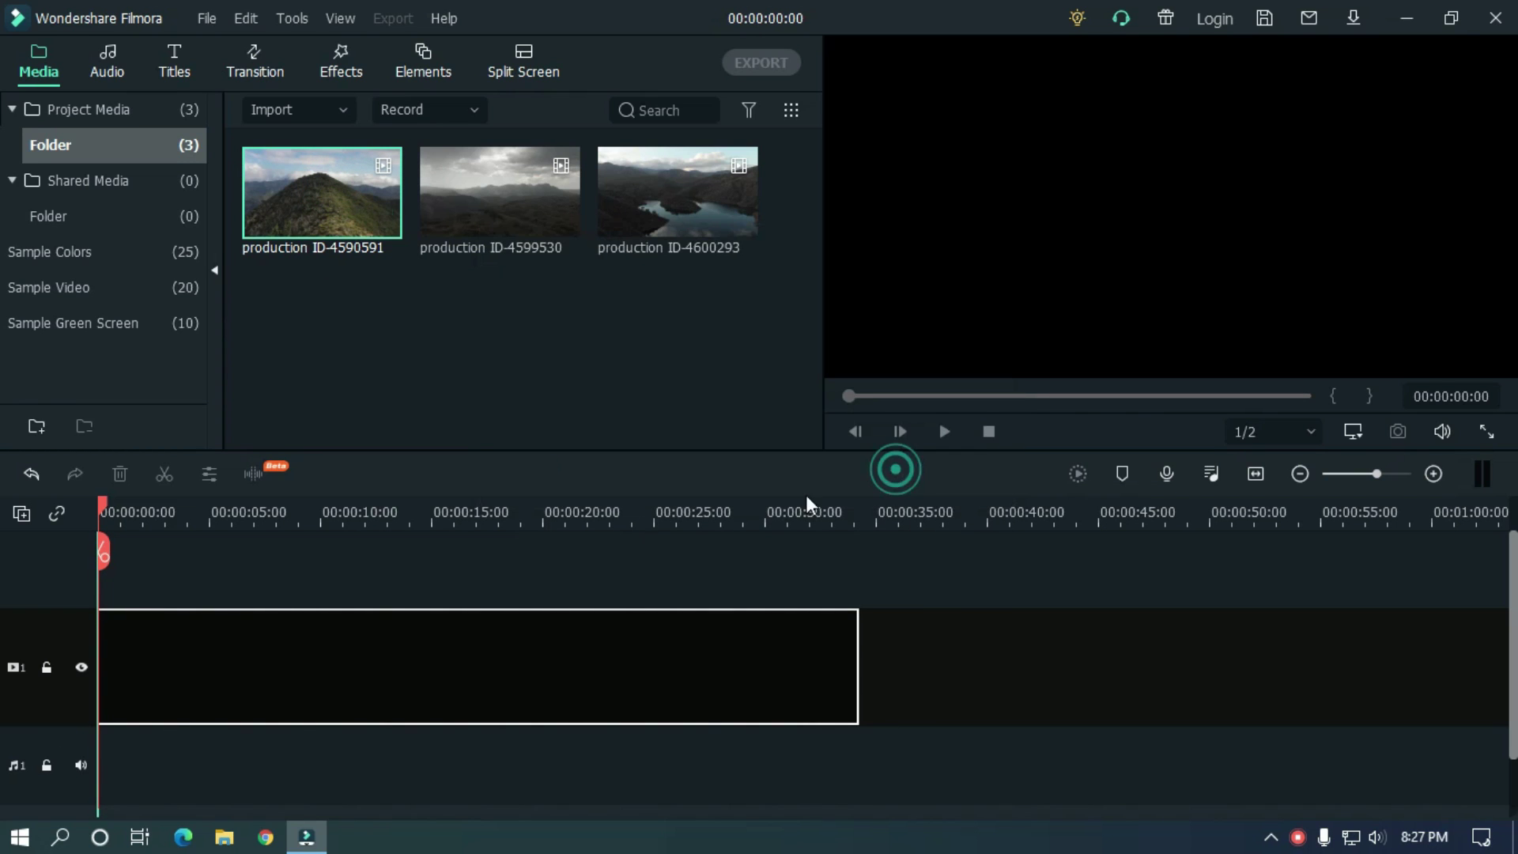
{"action": "left_click_drag", "start_coordinate": [360, 510], "coordinate": [320, 514]}
{"action": "left_click", "coordinate": [317, 552]}
{"action": "key", "text": "Delete"}
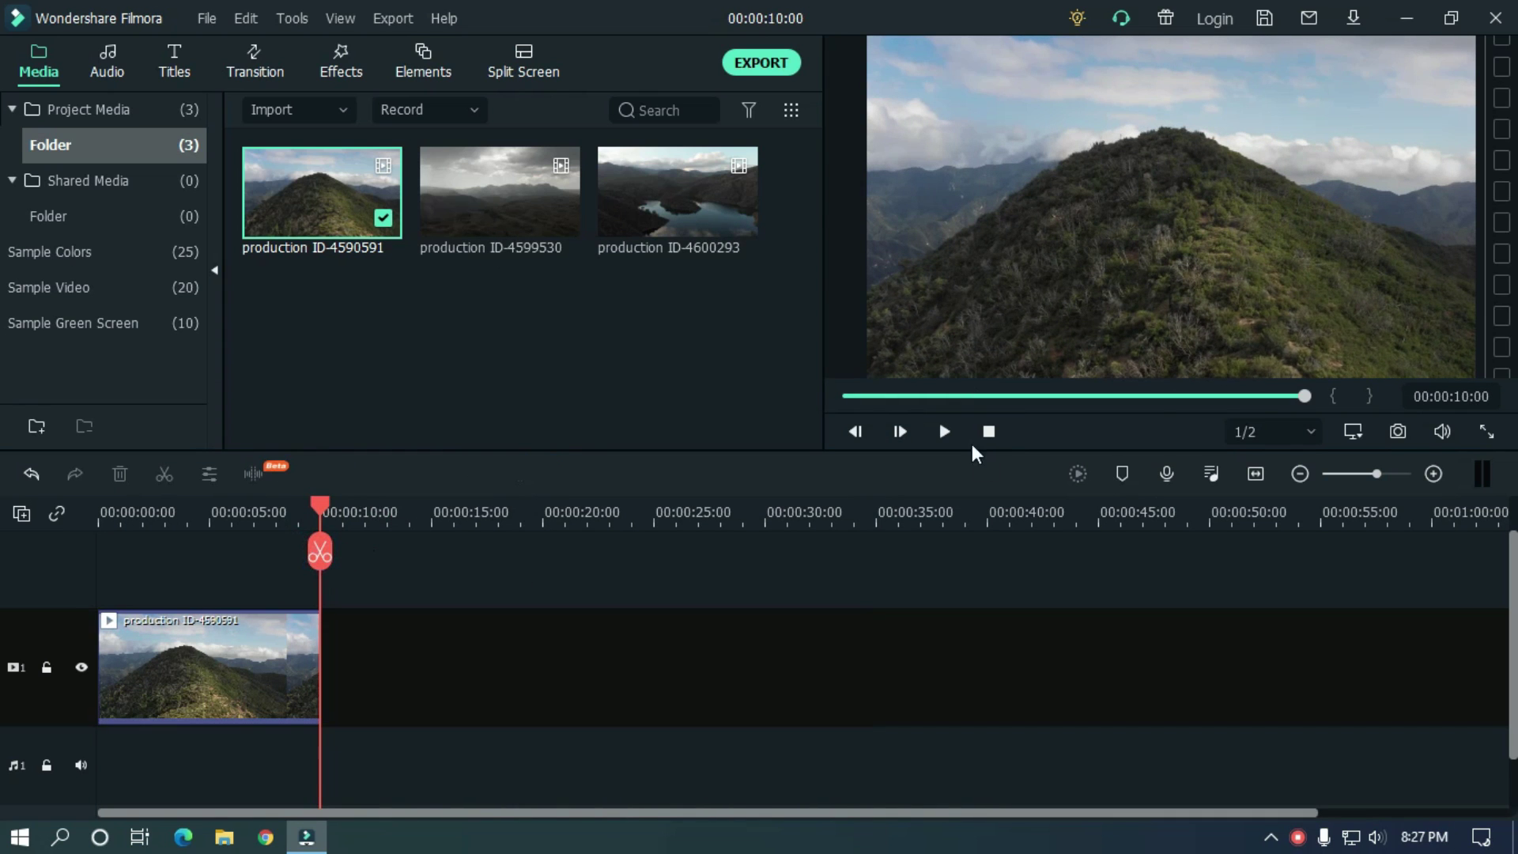
{"action": "left_click", "coordinate": [987, 432]}
Step: Place a Default Title above the mountain clip and open its editing settings
{"action": "scroll", "coordinate": [472, 515], "scroll_direction": "up", "scroll_amount": 2}
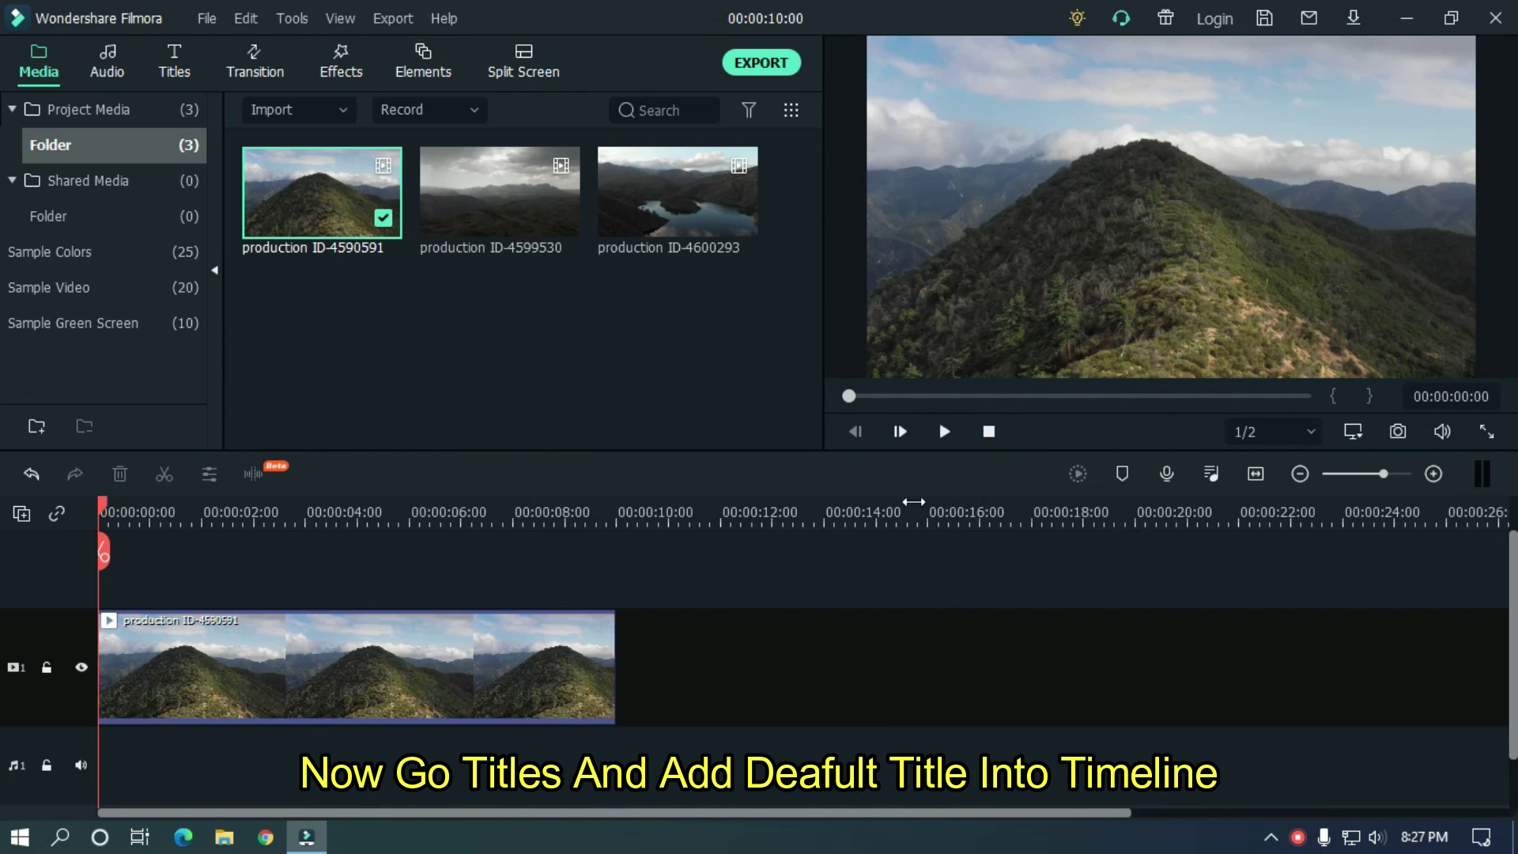
{"action": "left_click", "coordinate": [177, 71]}
{"action": "left_click_drag", "start_coordinate": [340, 170], "coordinate": [595, 639]}
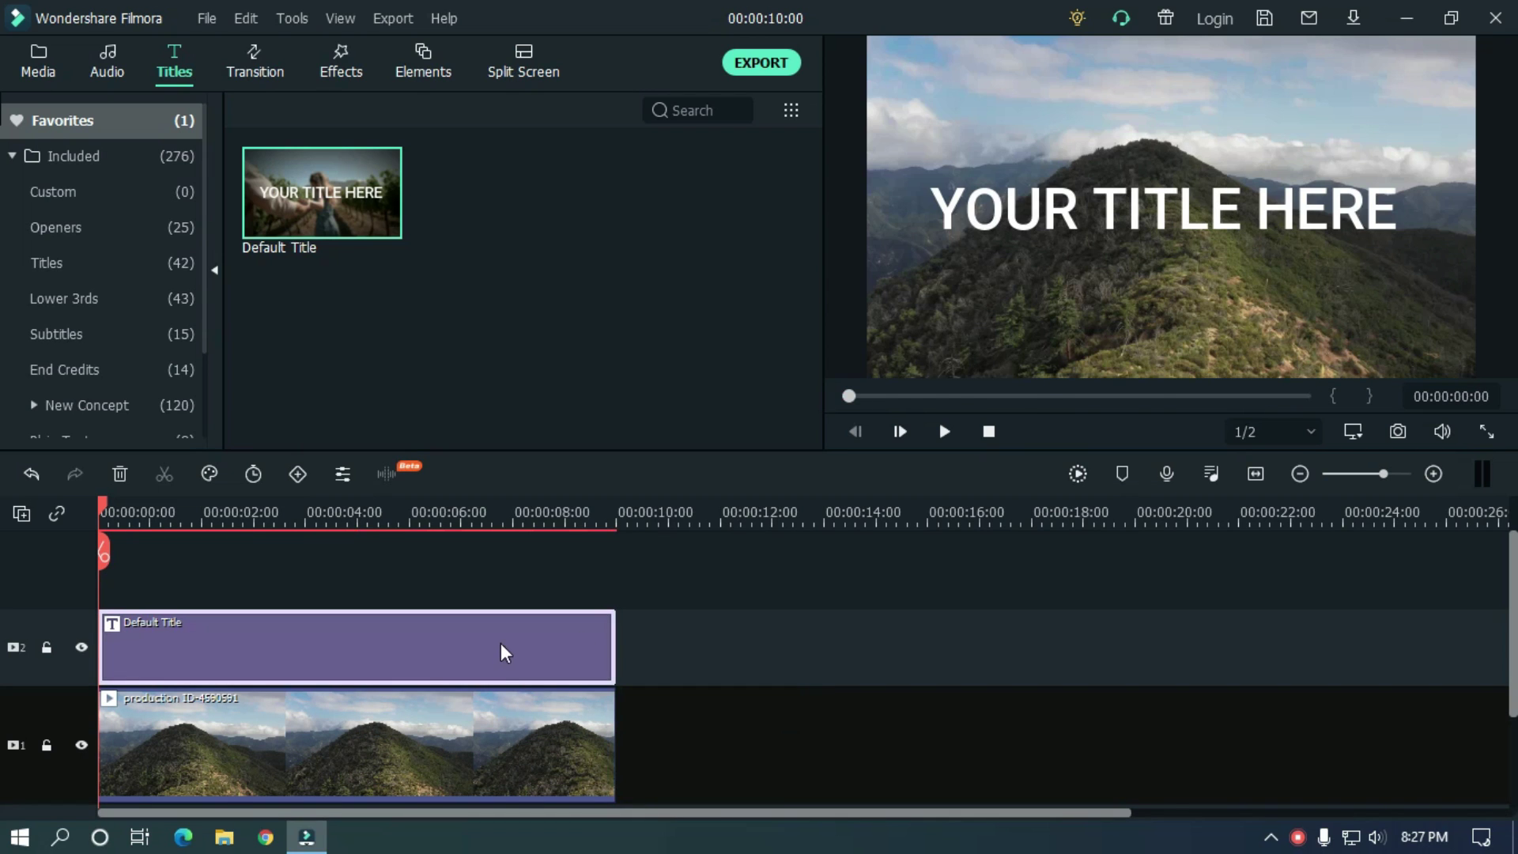
{"action": "double_click", "coordinate": [500, 652]}
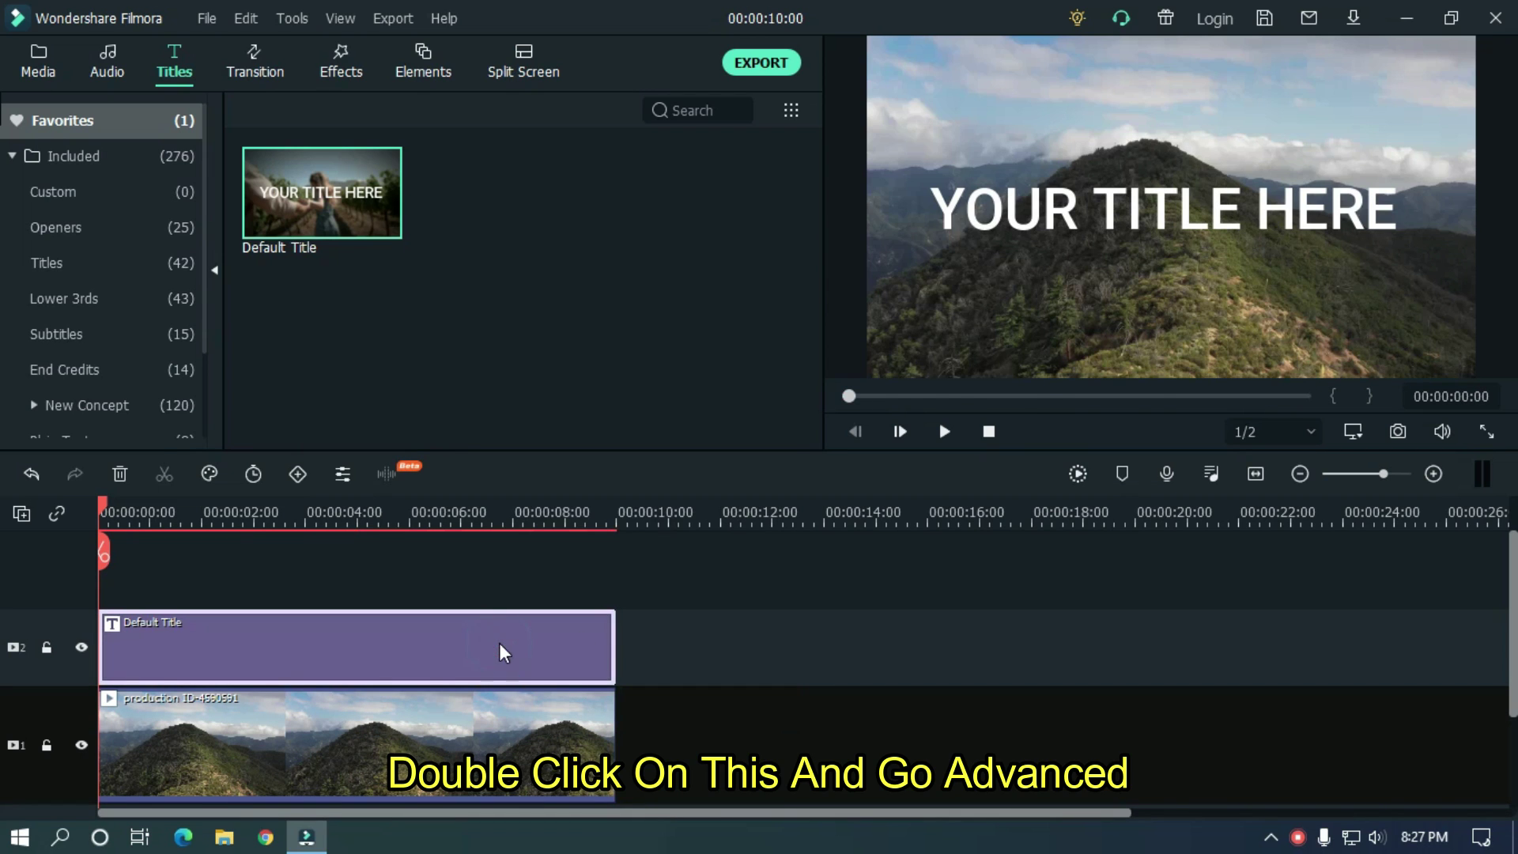
Step: Replace the title's placeholder text with CINEMATIC in the advanced text editor
{"action": "left_click", "coordinate": [1090, 65]}
{"action": "left_click_drag", "start_coordinate": [1065, 51], "coordinate": [986, 8]}
{"action": "left_click", "coordinate": [650, 445]}
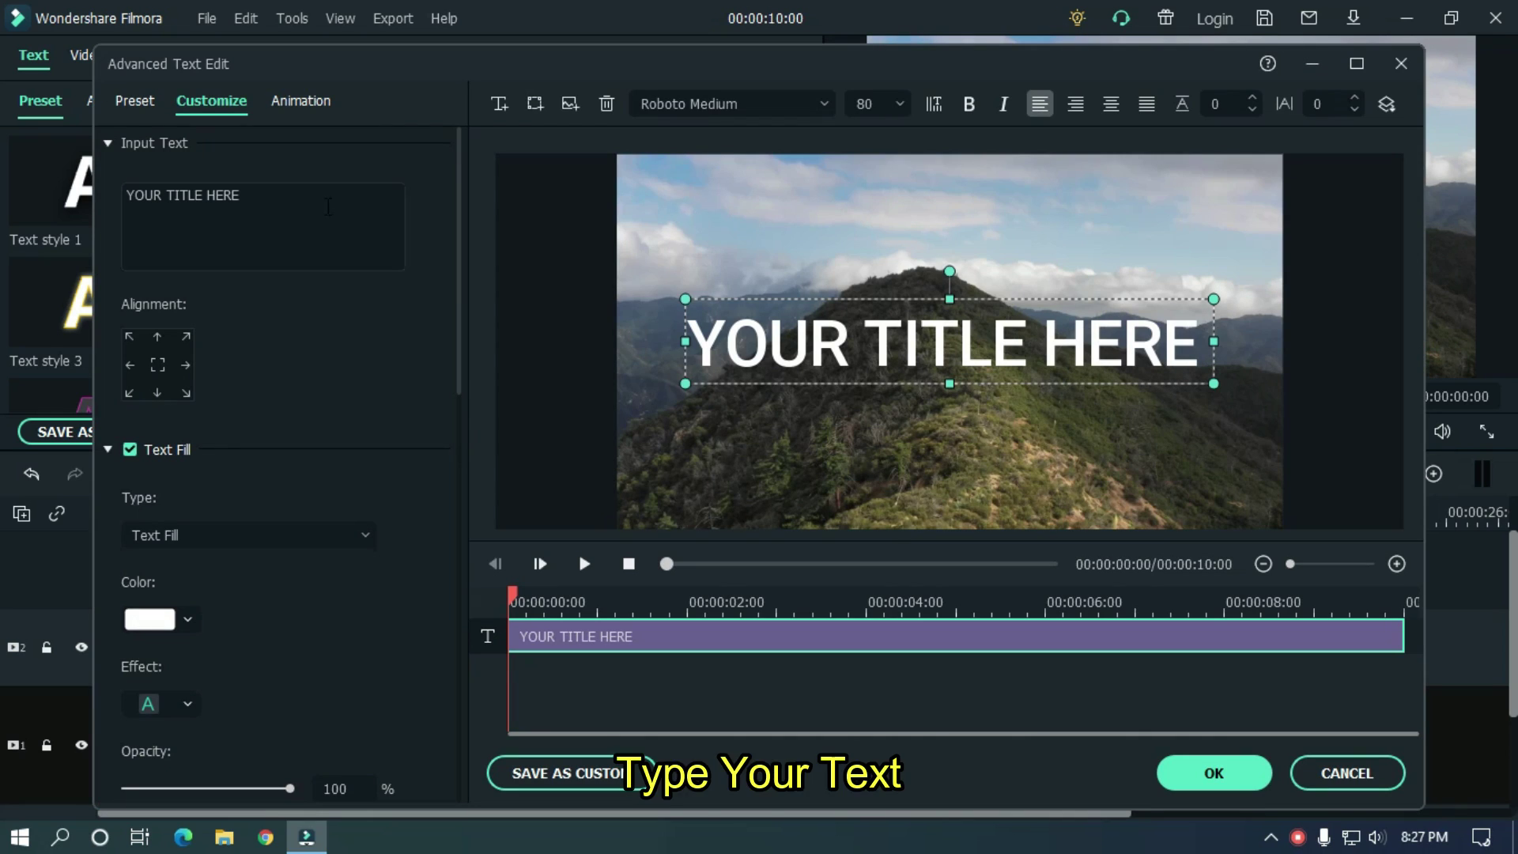
{"action": "left_click", "coordinate": [300, 203]}
{"action": "type", "text": "CINEMATIC"}
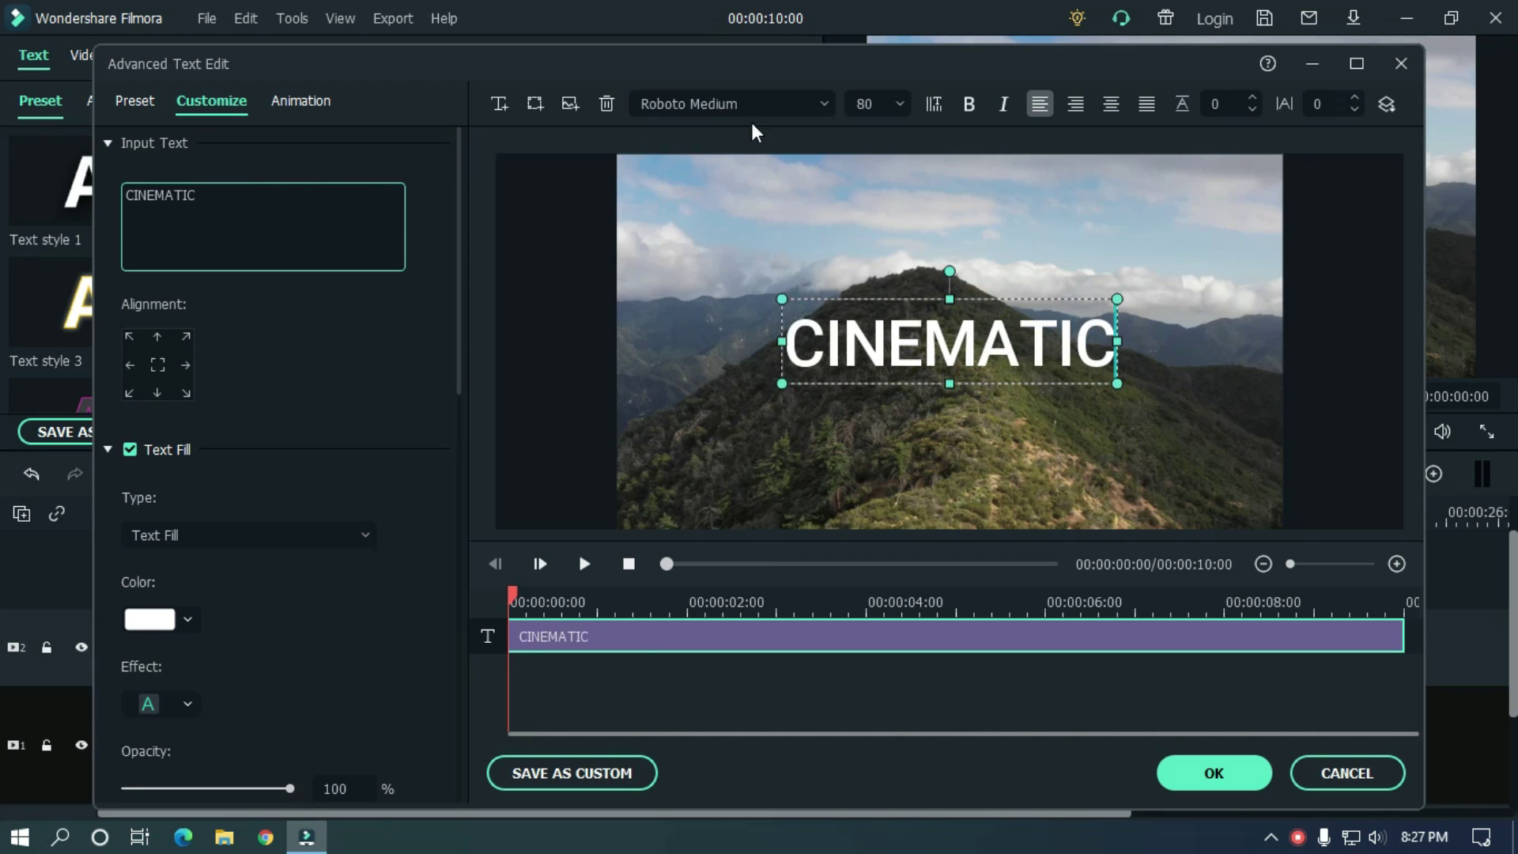
Step: Set the title font to Open Sans Light
{"action": "left_click", "coordinate": [765, 105]}
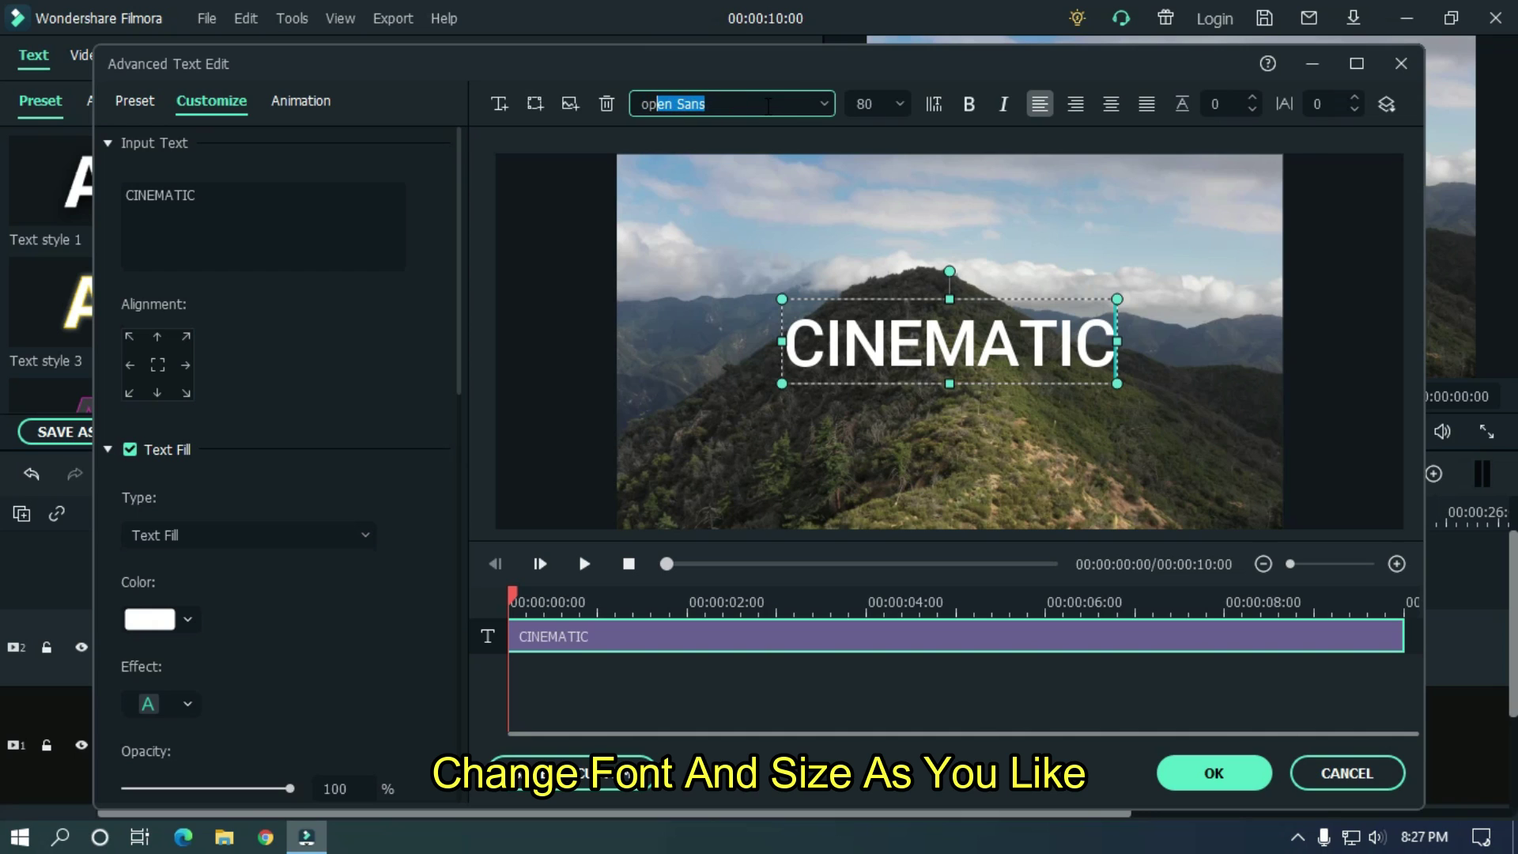
{"action": "type", "text": "op"}
{"action": "key", "text": "Return"}
{"action": "key", "text": "Down"}
{"action": "key", "text": "Down"}
{"action": "key", "text": "Down"}
{"action": "key", "text": "Down"}
{"action": "key", "text": "Down"}
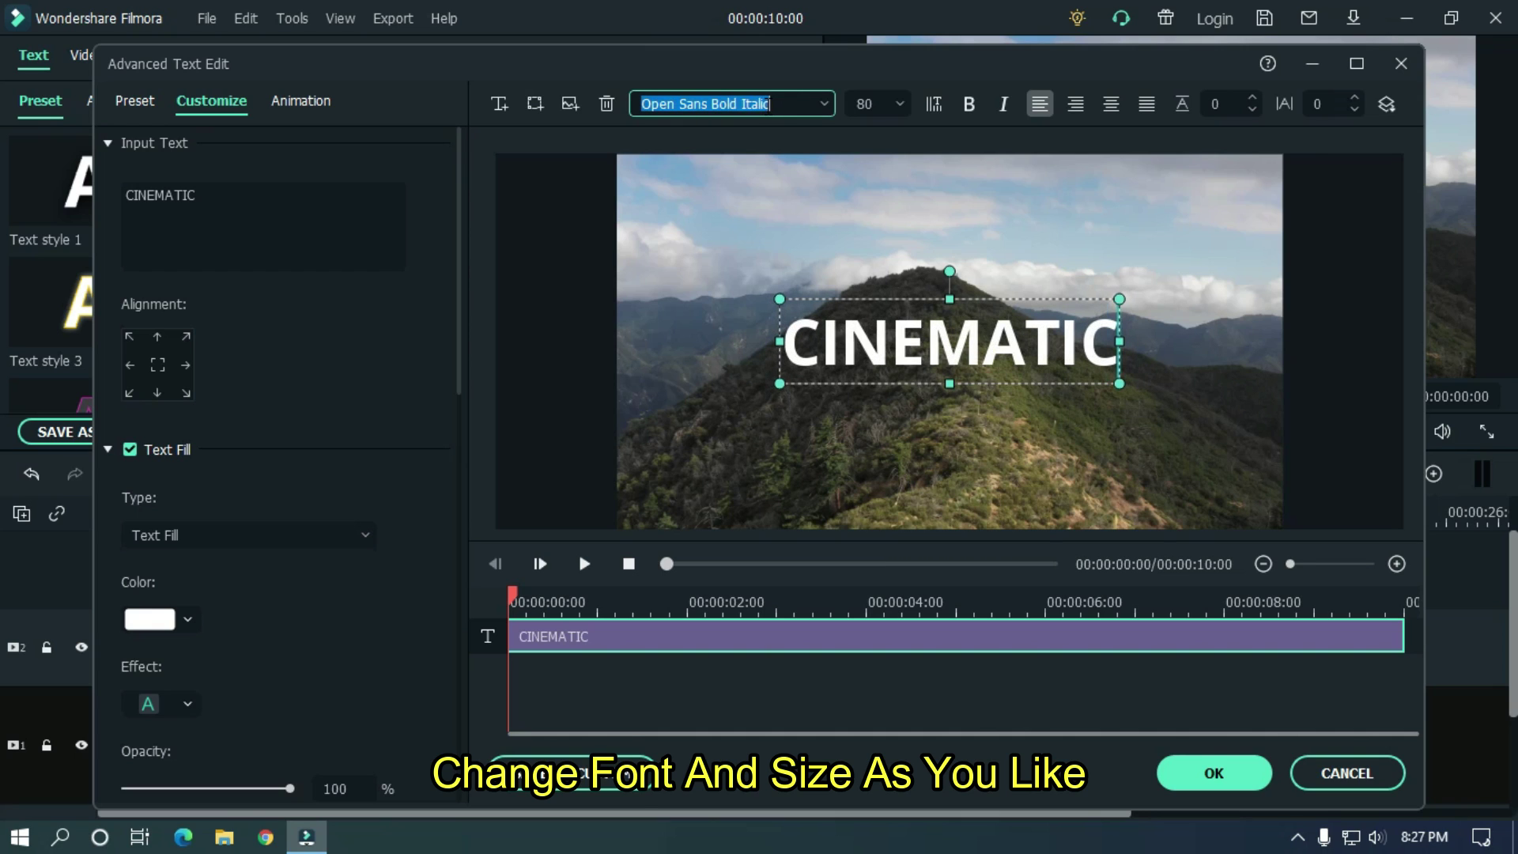
{"action": "key", "text": "Down"}
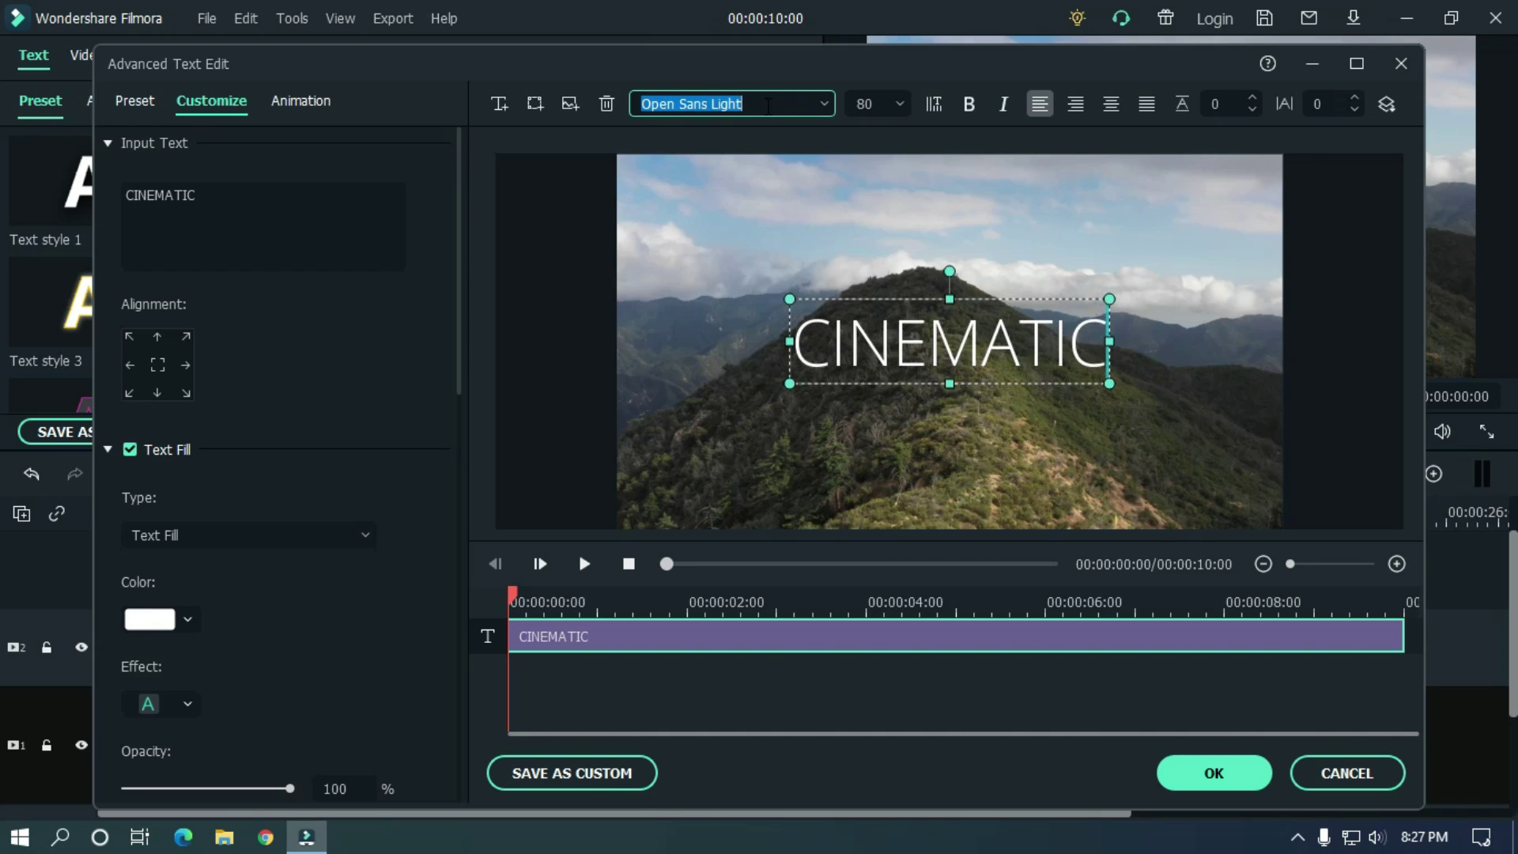
{"action": "key", "text": "Down"}
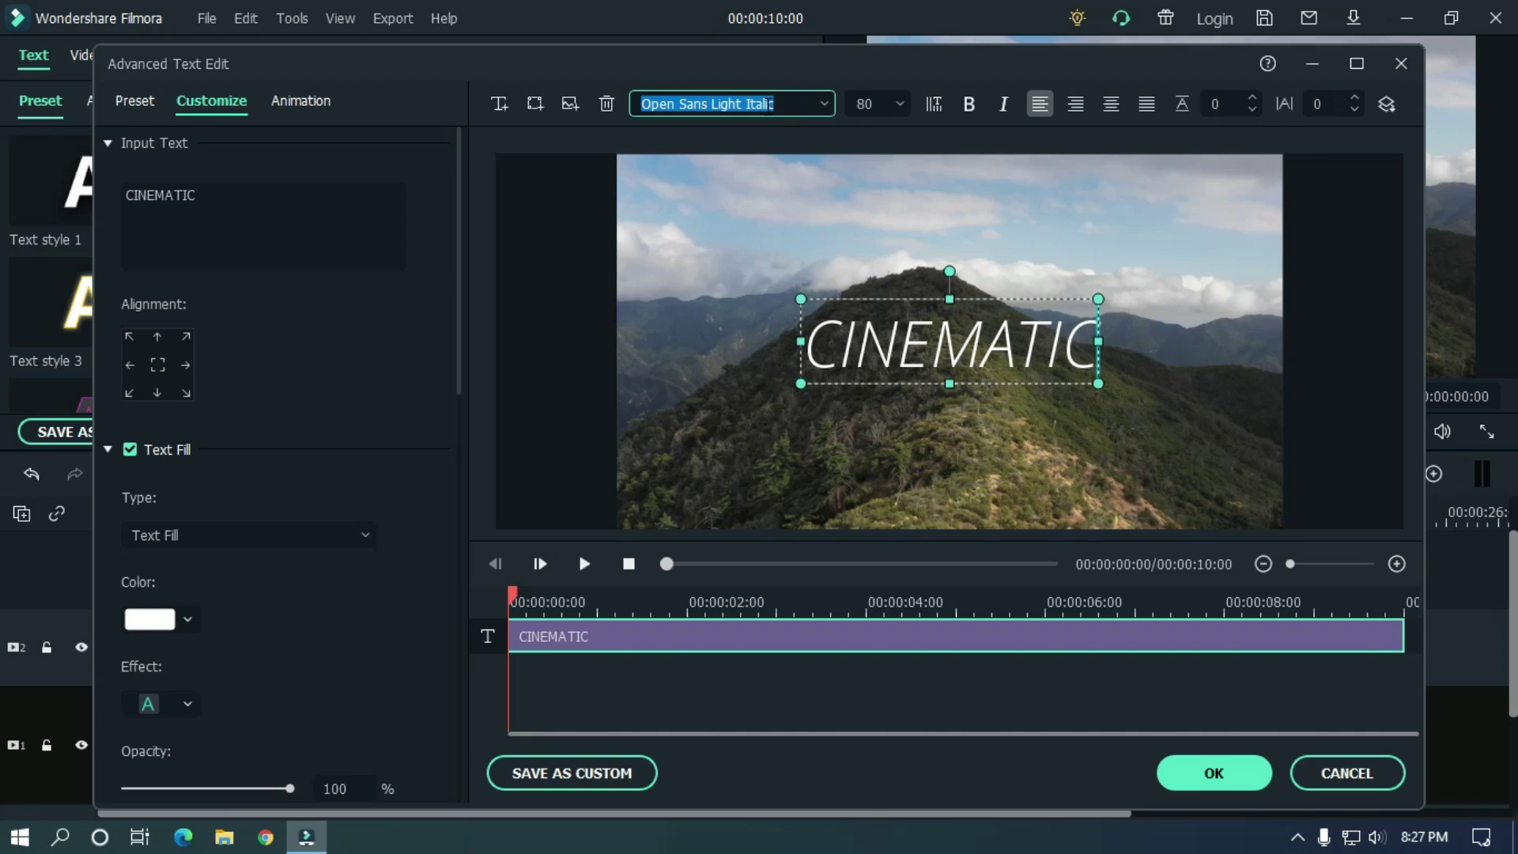
{"action": "key", "text": "Up"}
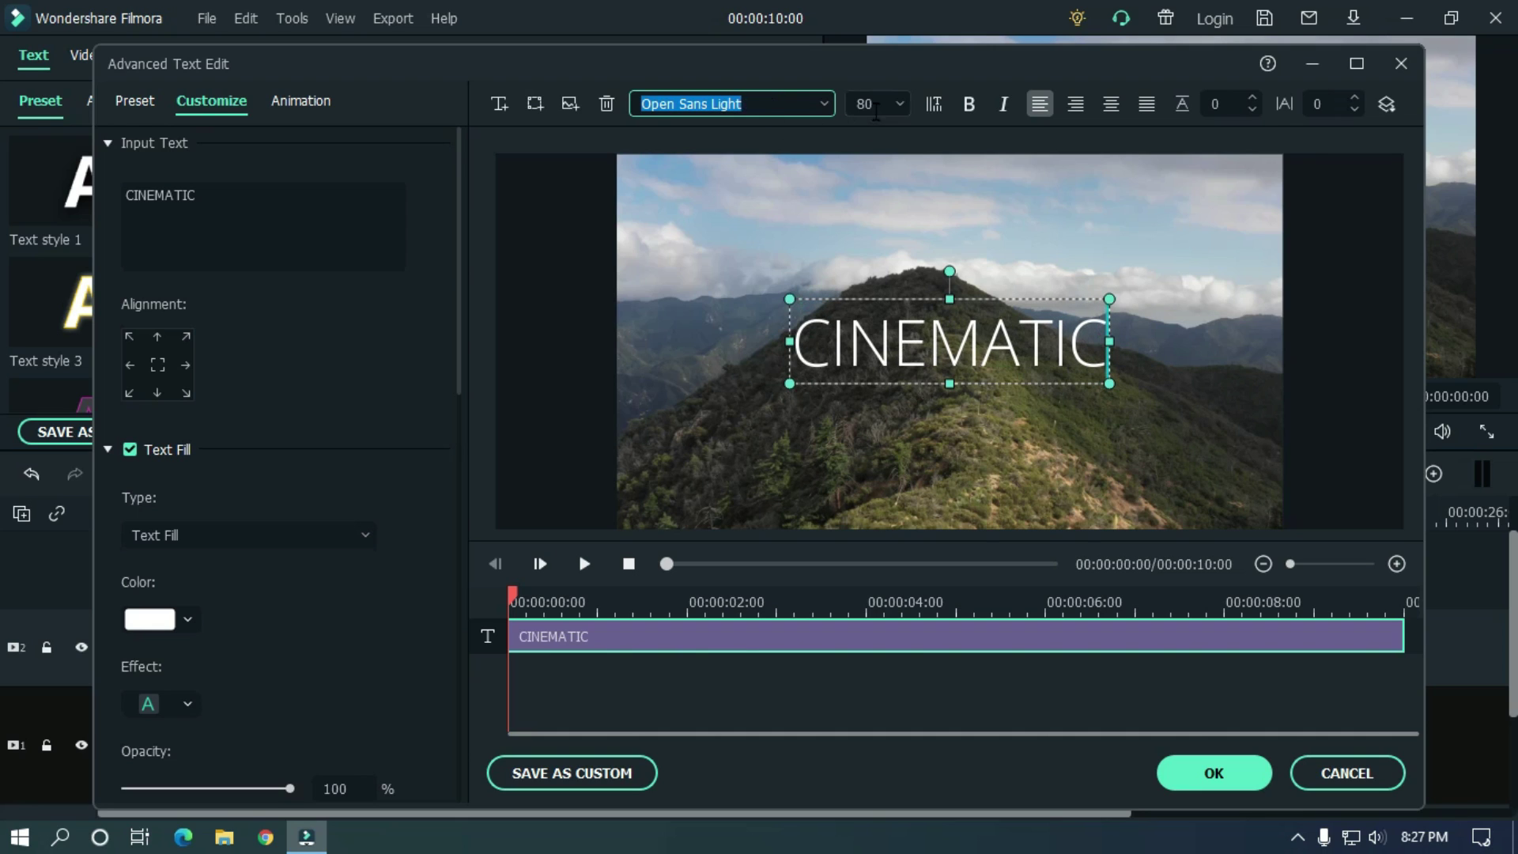
Step: Set the title size to 40 and letter spacing to 30
{"action": "left_click", "coordinate": [874, 103]}
{"action": "type", "text": "30"}
{"action": "key", "text": "Return"}
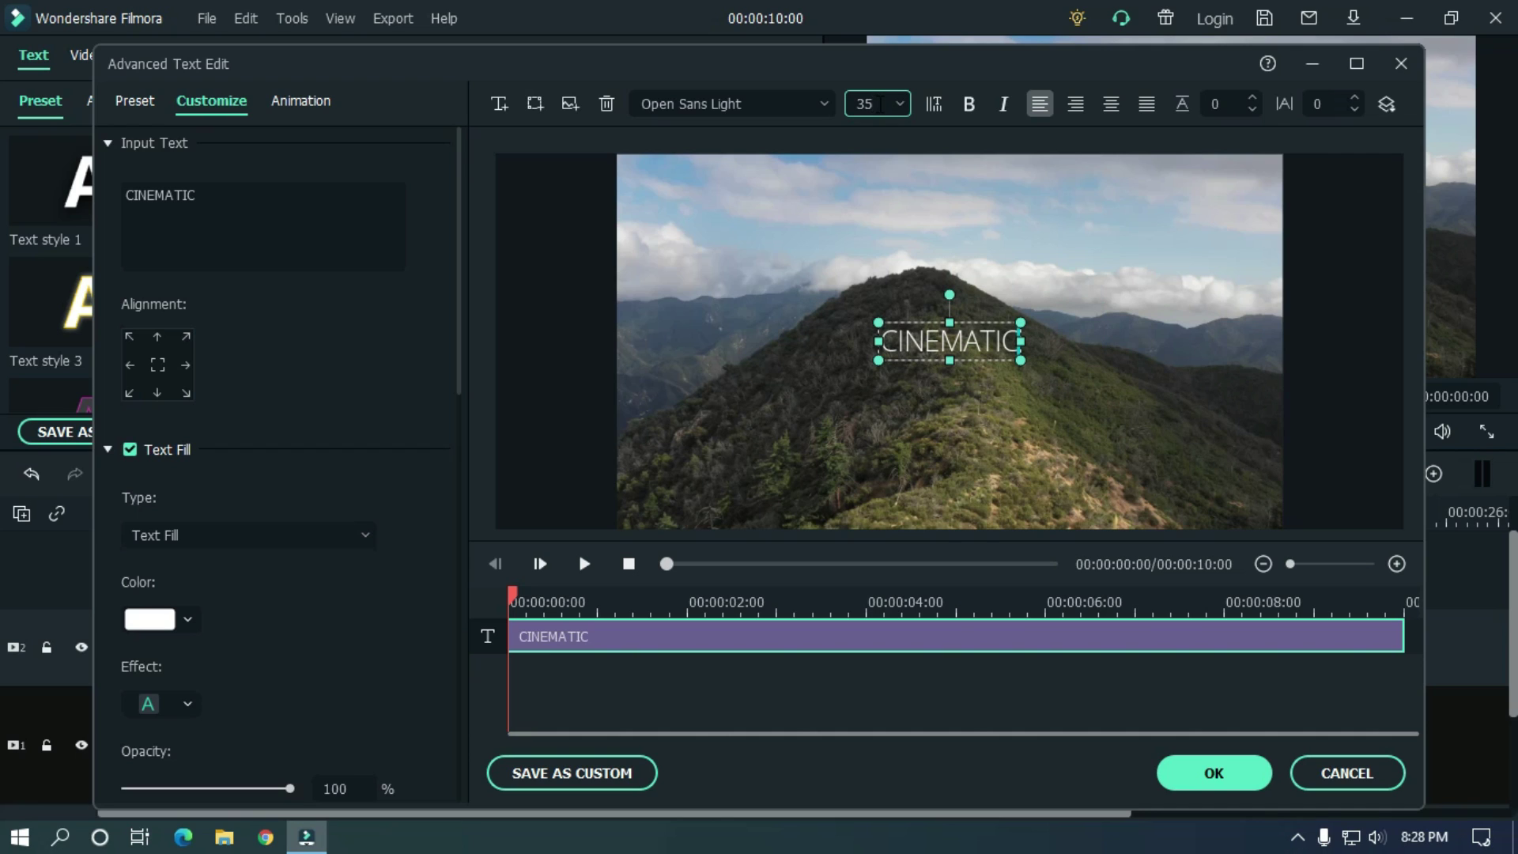
{"action": "key", "text": "Return"}
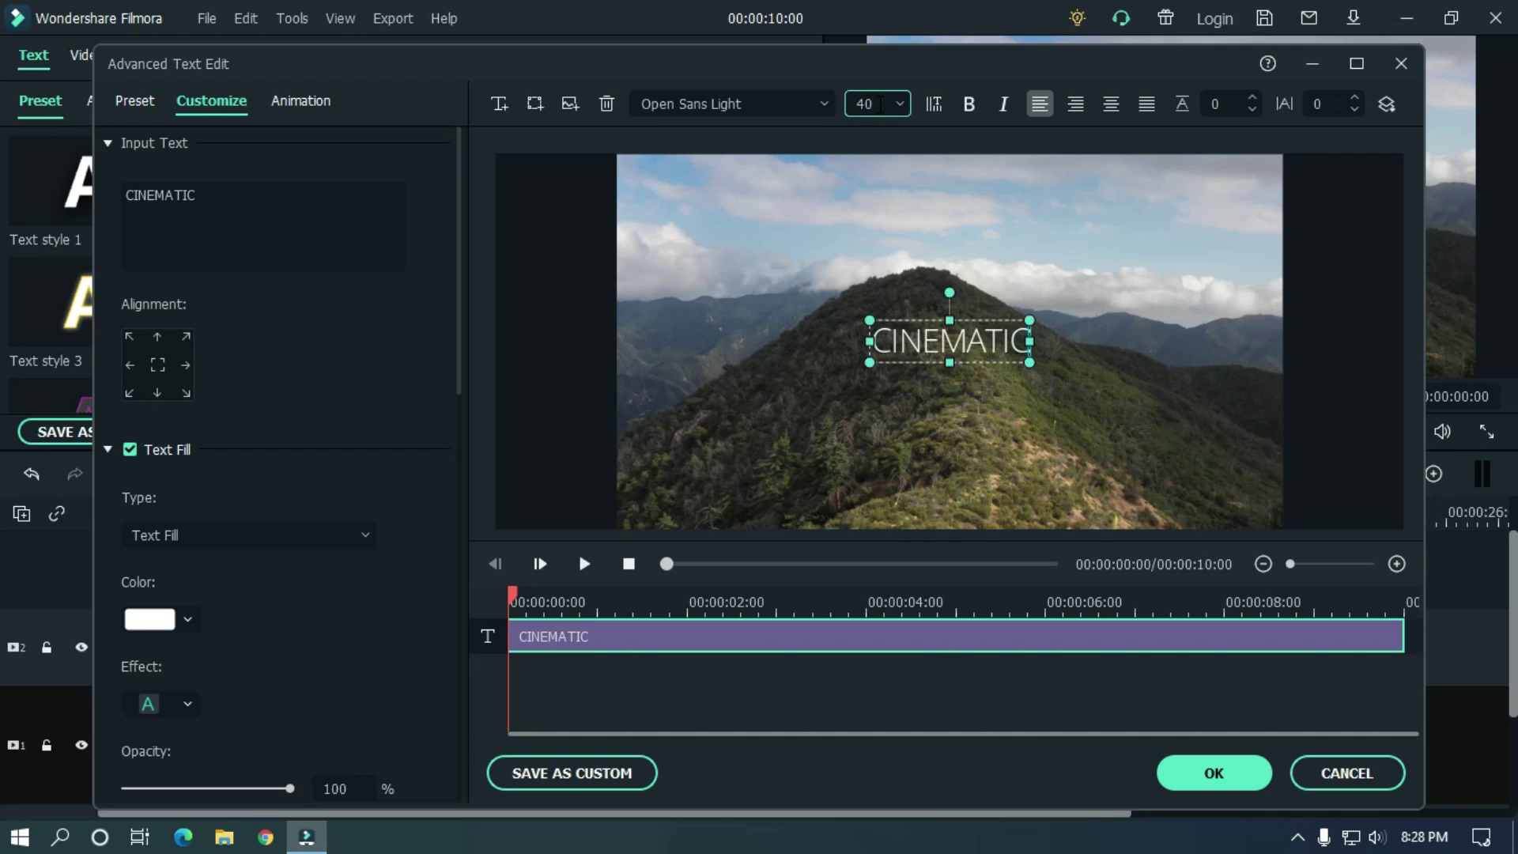
{"action": "left_click", "coordinate": [1323, 105]}
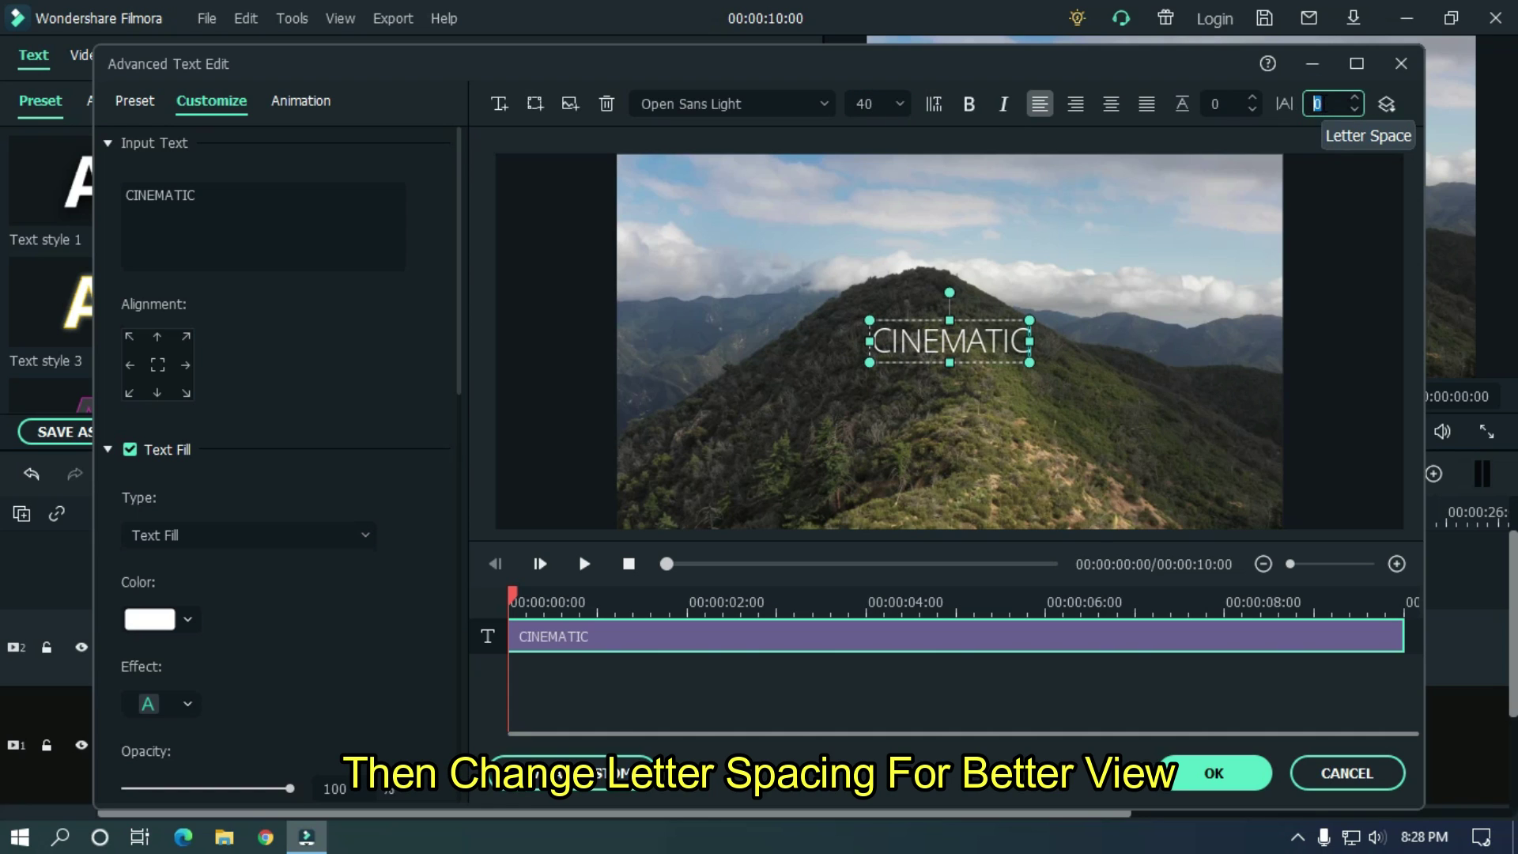
{"action": "type", "text": "30"}
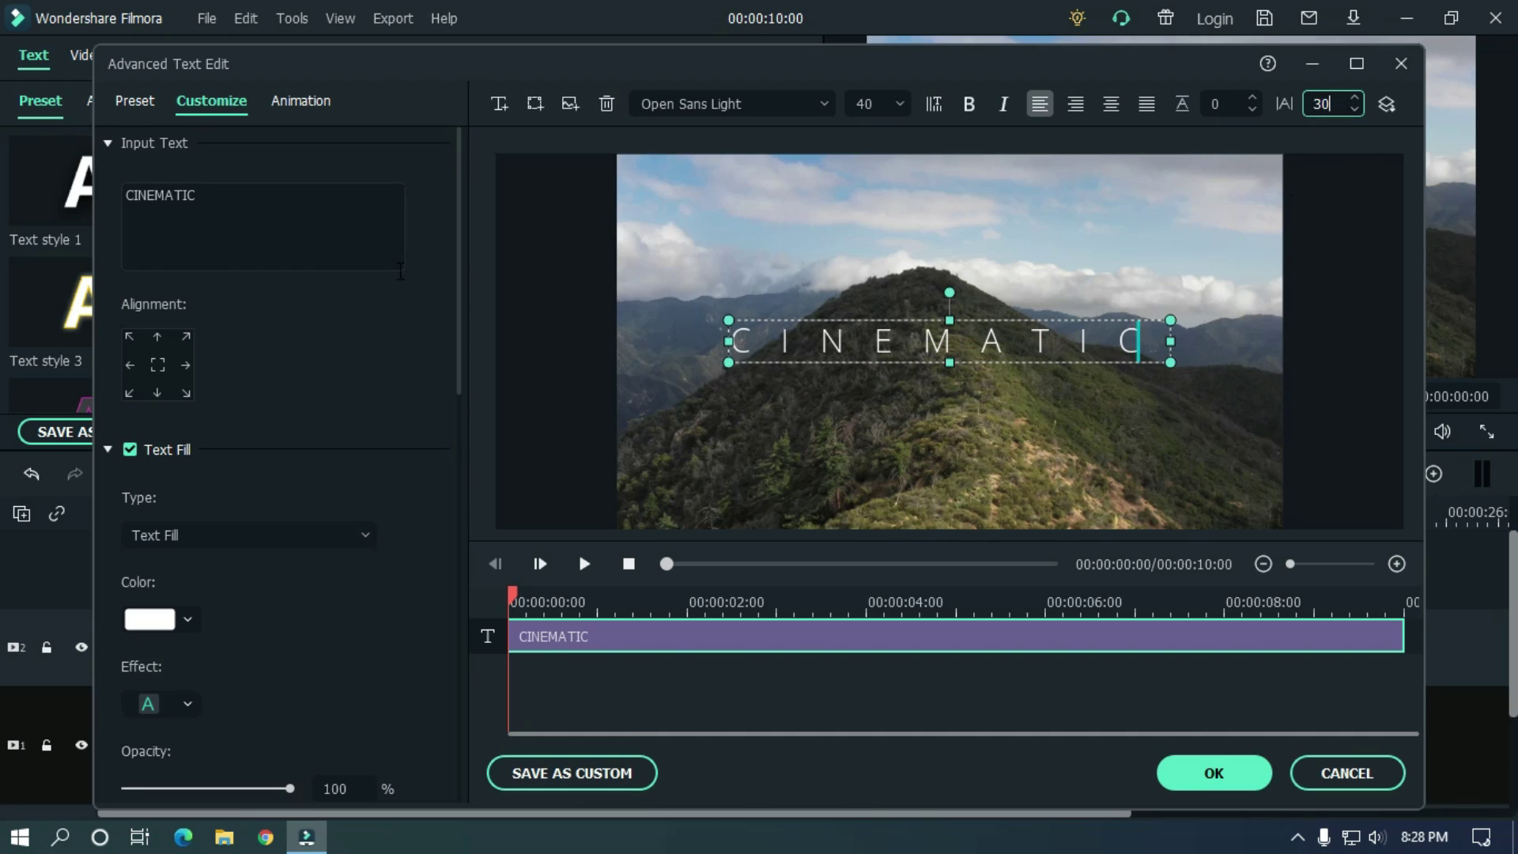
{"action": "left_click", "coordinate": [658, 675]}
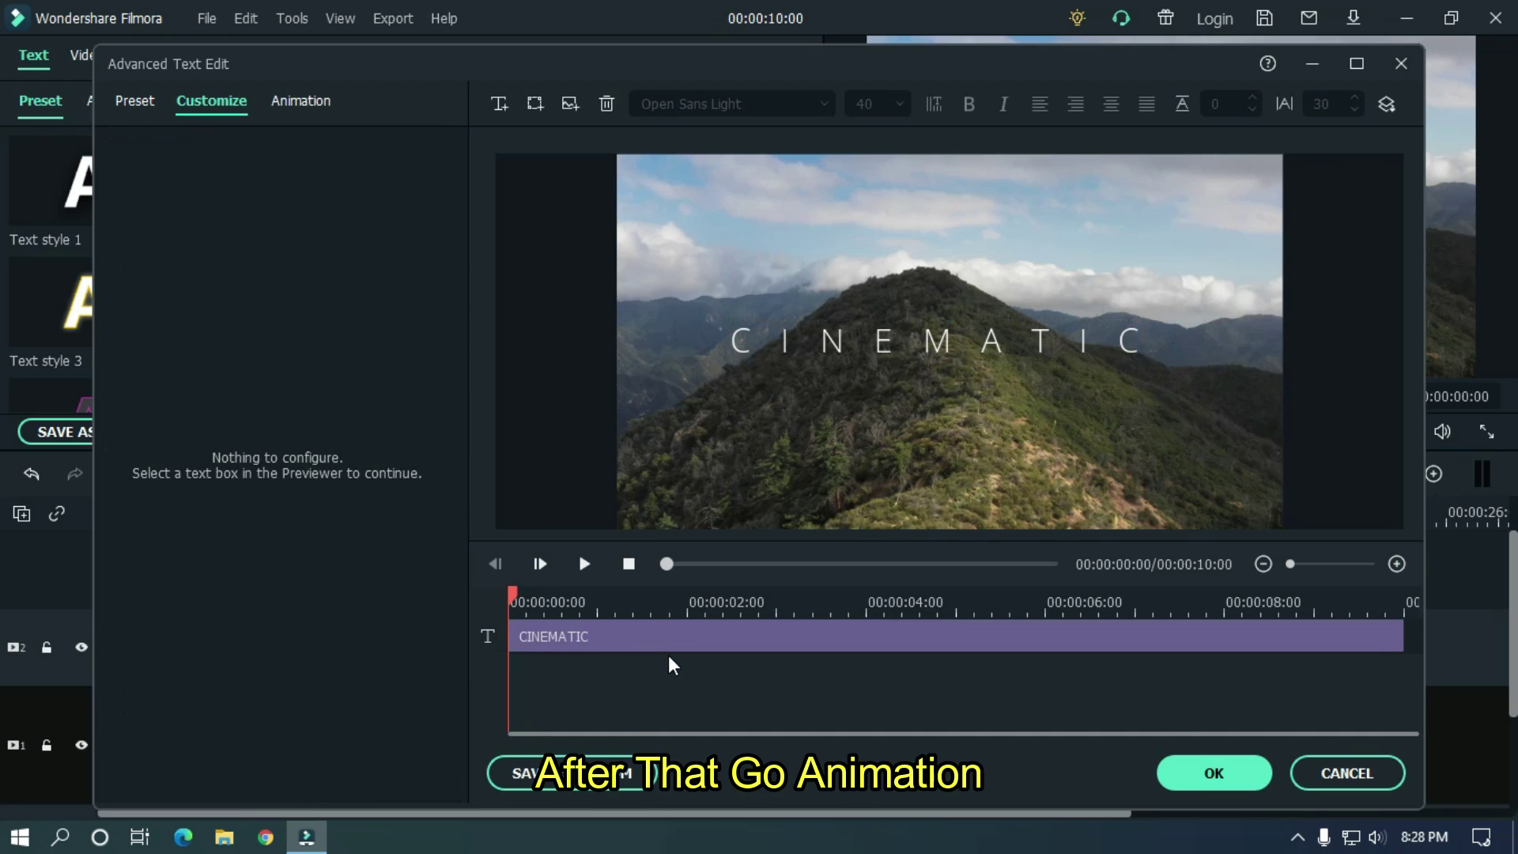
Step: Apply the Random 2 animation to the CINEMATIC text
{"action": "left_click", "coordinate": [671, 650]}
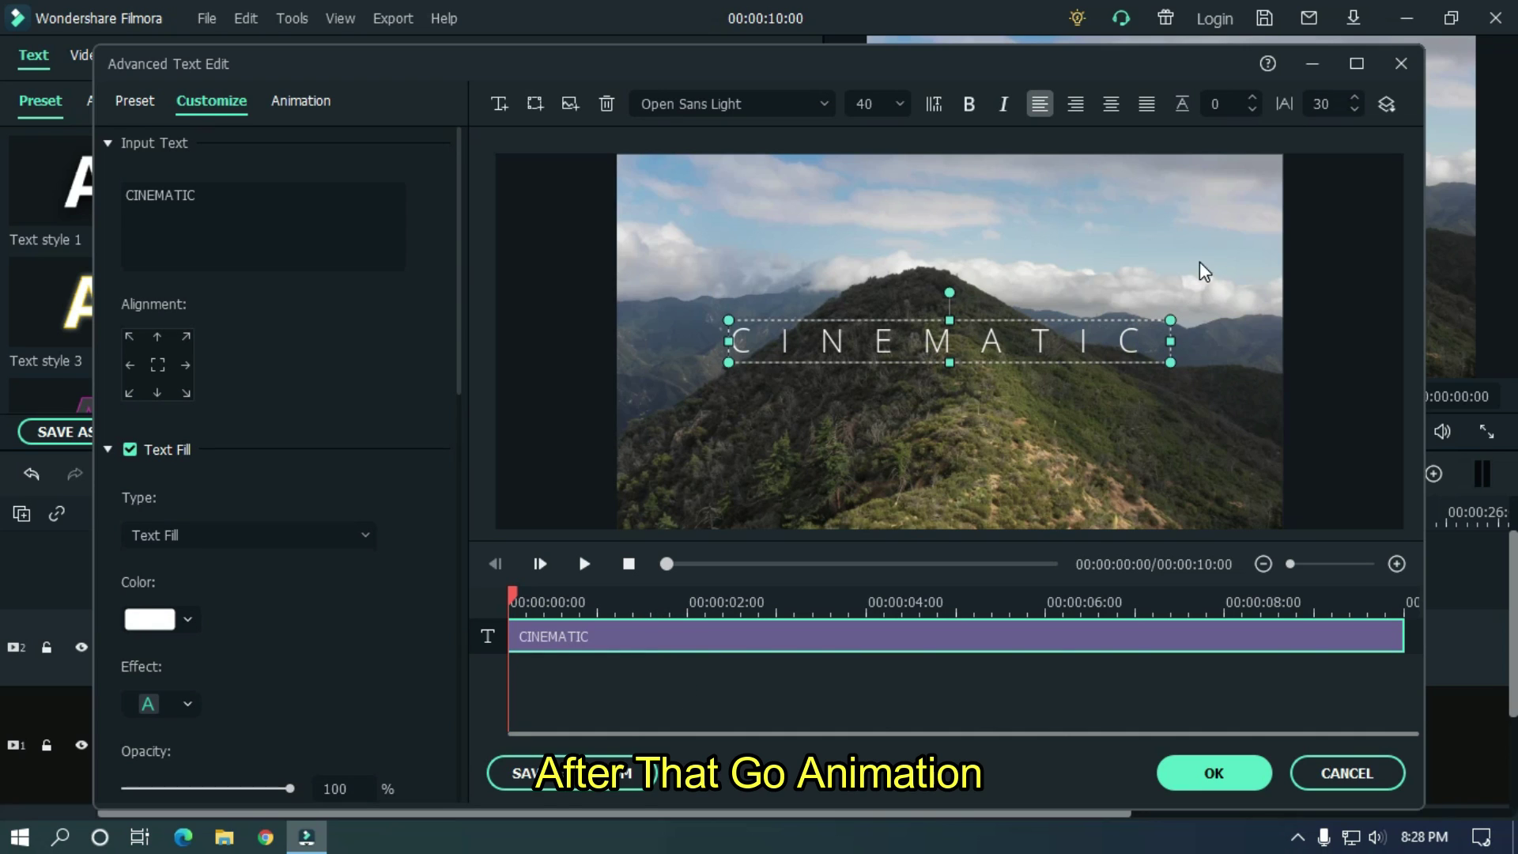
{"action": "left_click", "coordinate": [316, 109]}
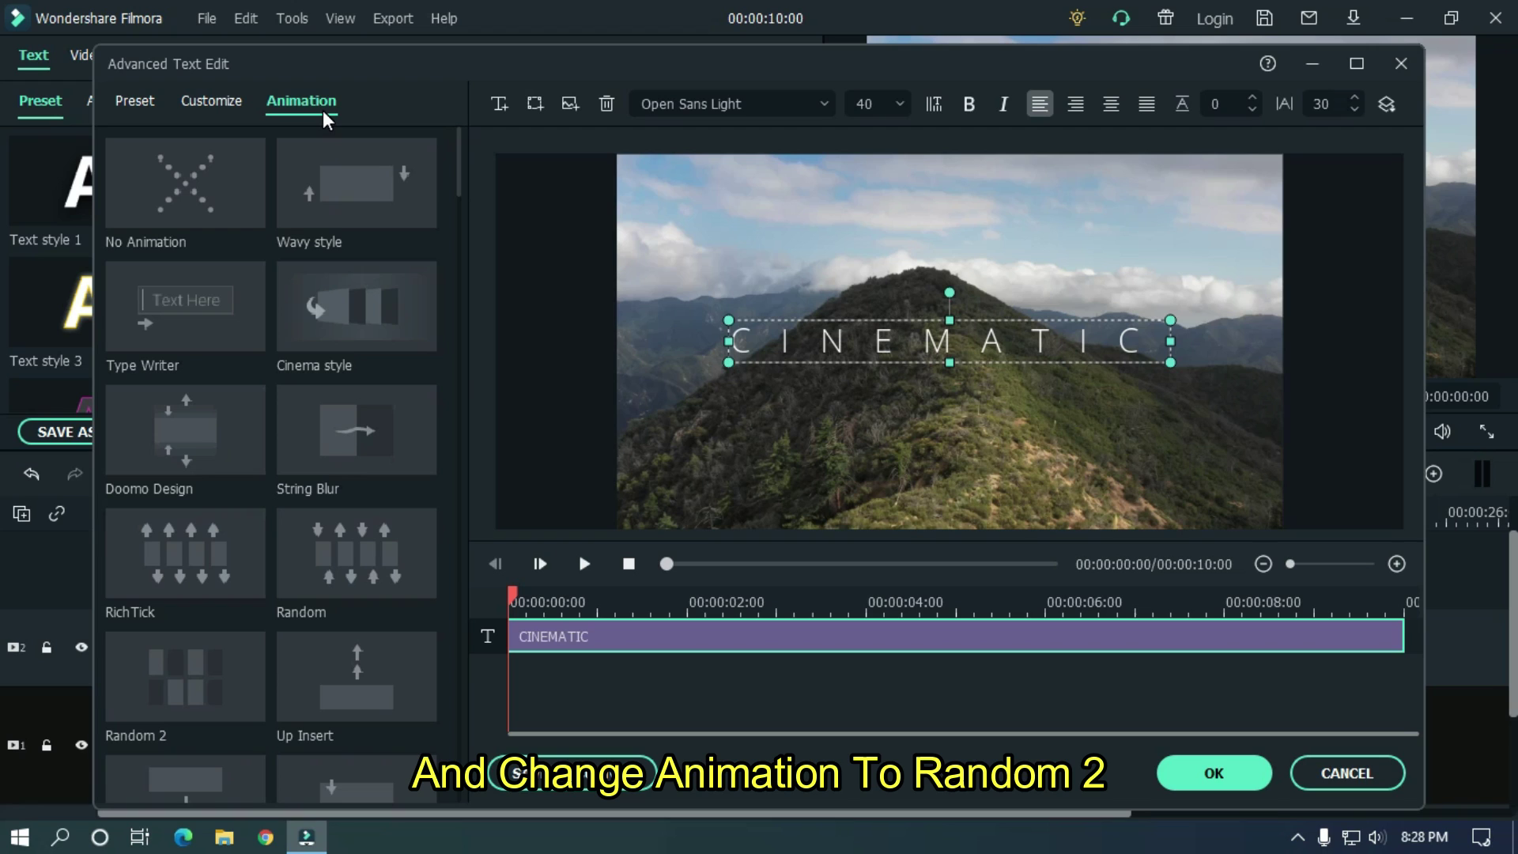
{"action": "double_click", "coordinate": [174, 696]}
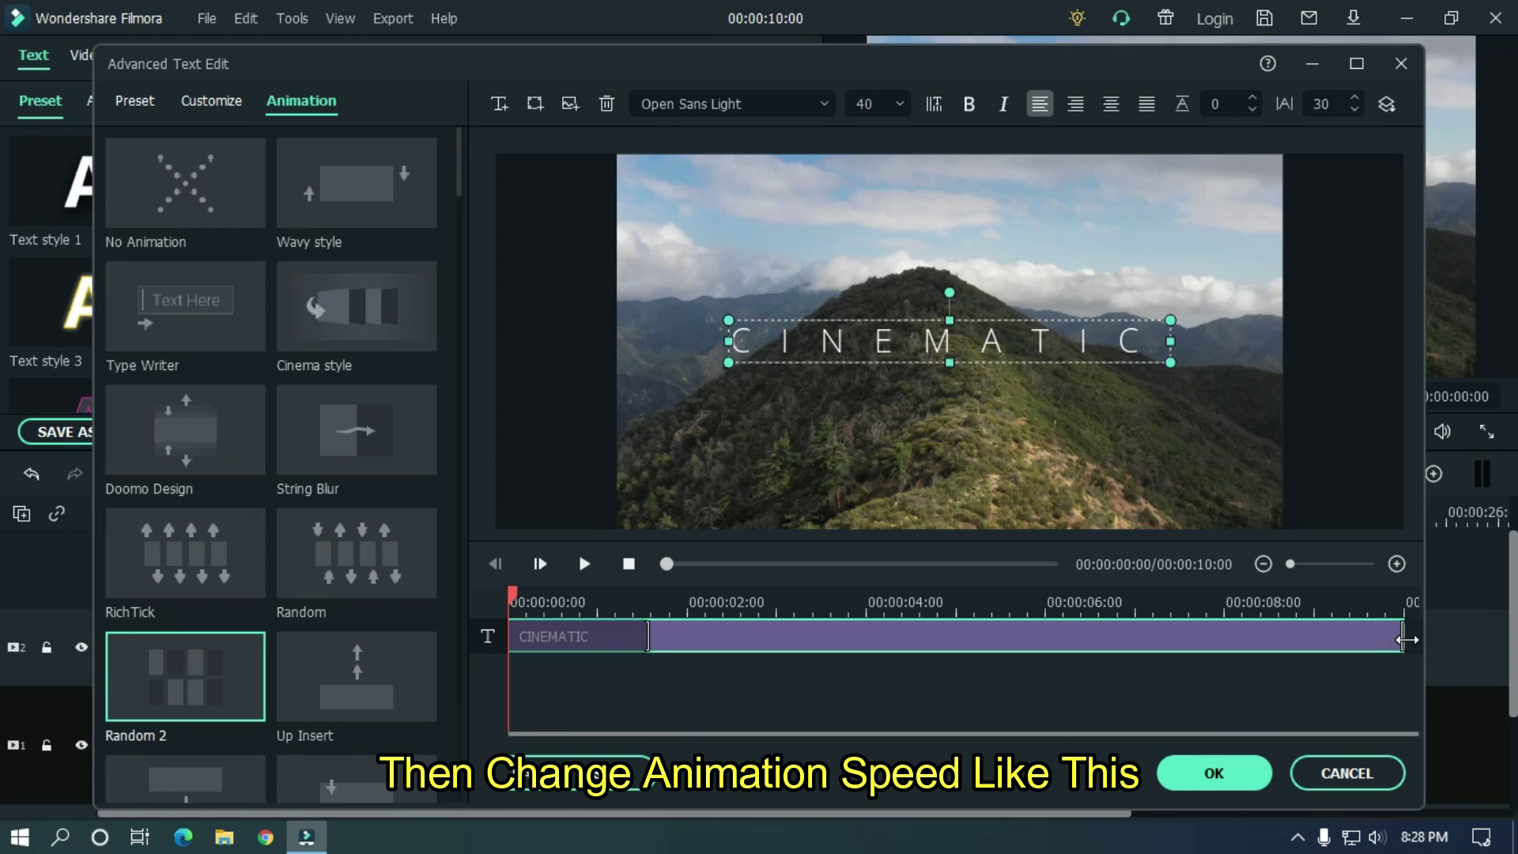
Step: End the animation near 6 seconds with a 3-second animate-in, preview, and confirm
{"action": "left_click_drag", "start_coordinate": [1406, 639], "coordinate": [1088, 625]}
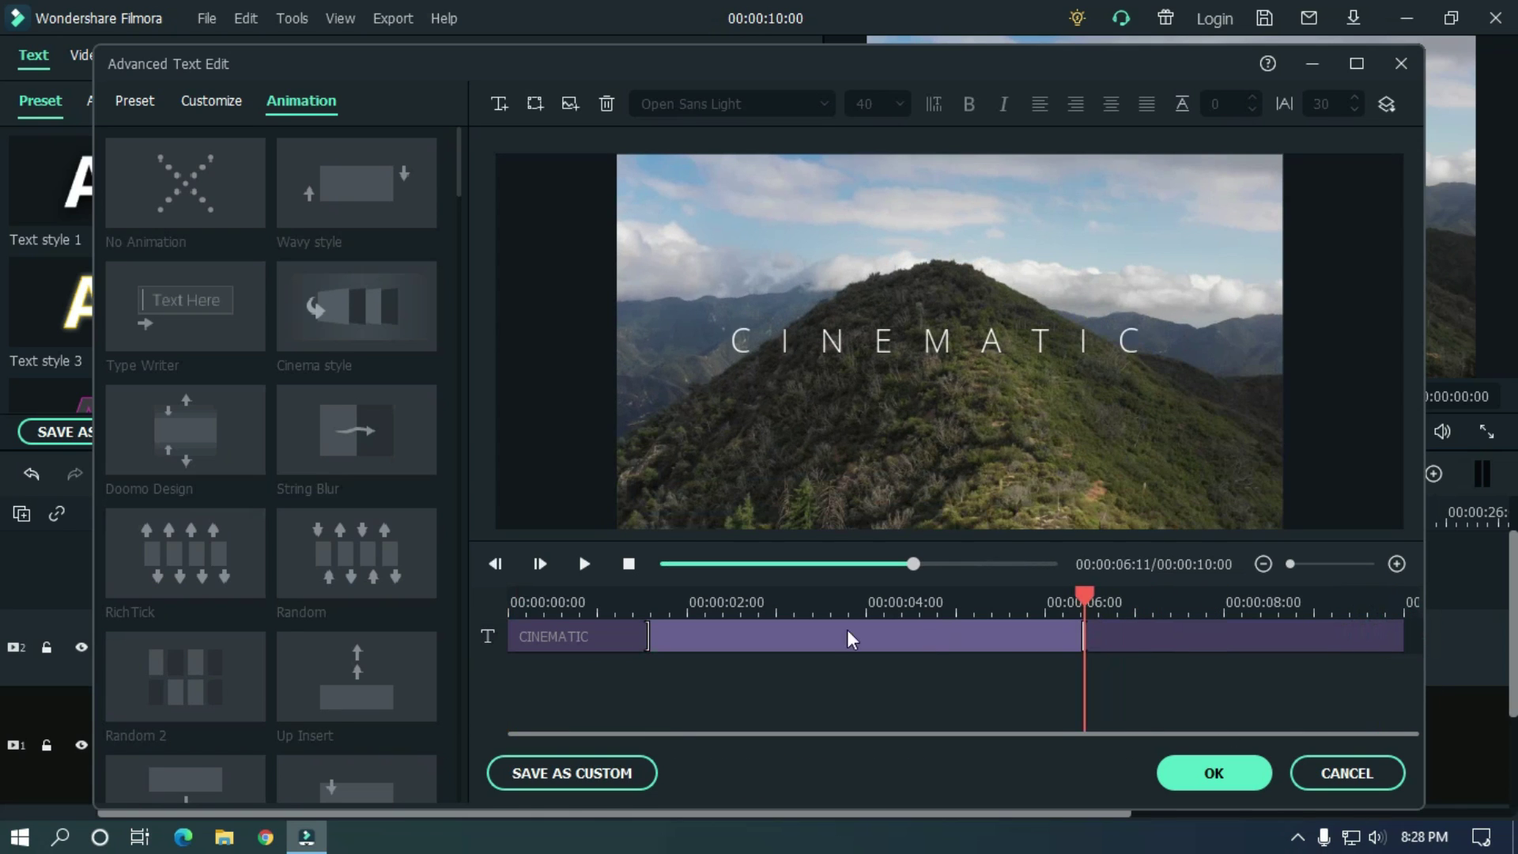
{"action": "left_click_drag", "start_coordinate": [643, 634], "coordinate": [814, 637]}
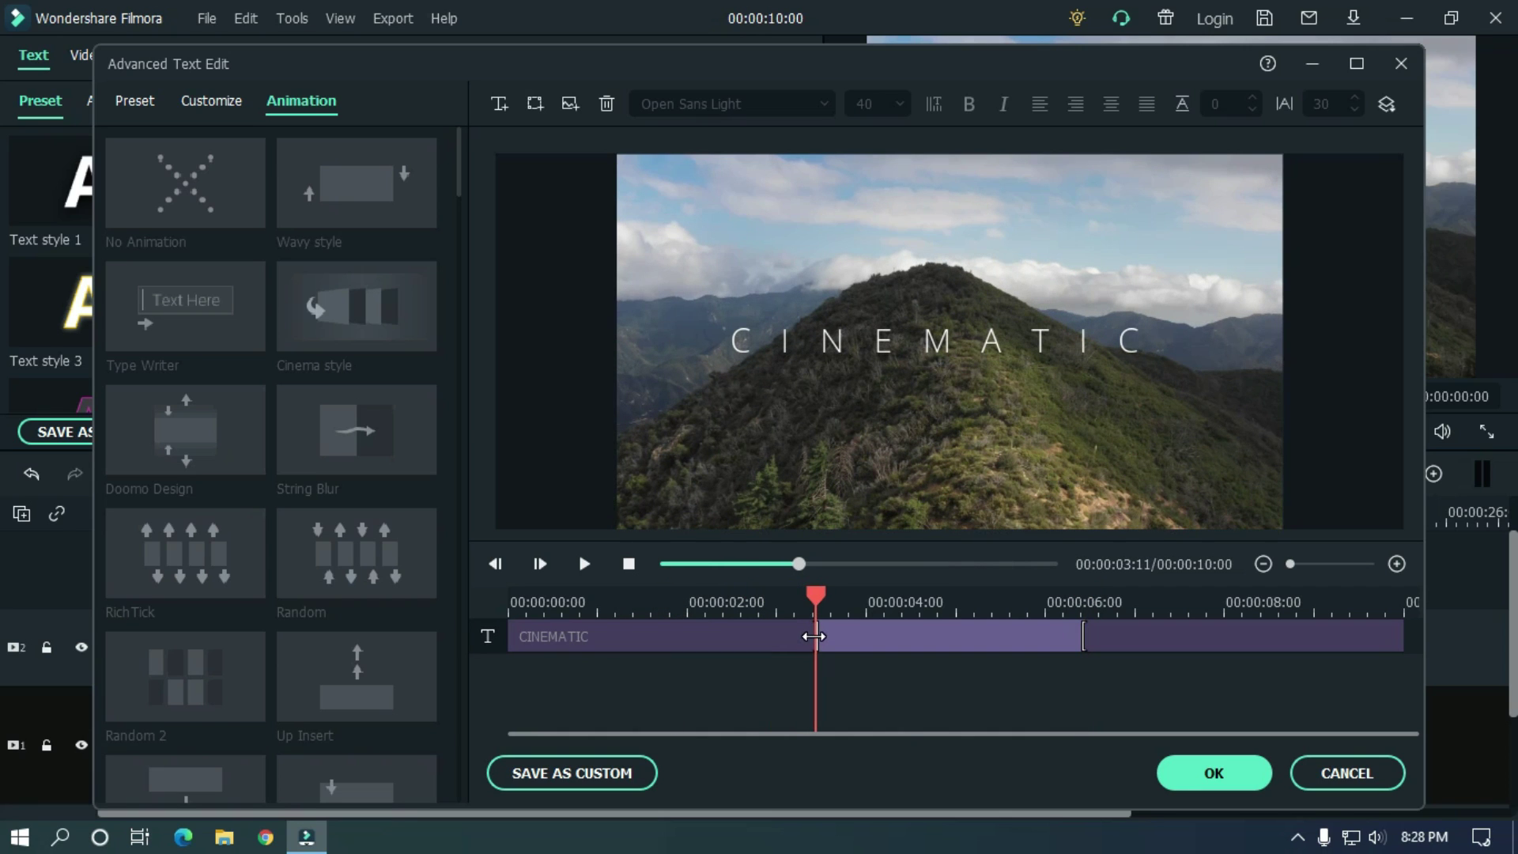
{"action": "left_click_drag", "start_coordinate": [795, 564], "coordinate": [605, 563]}
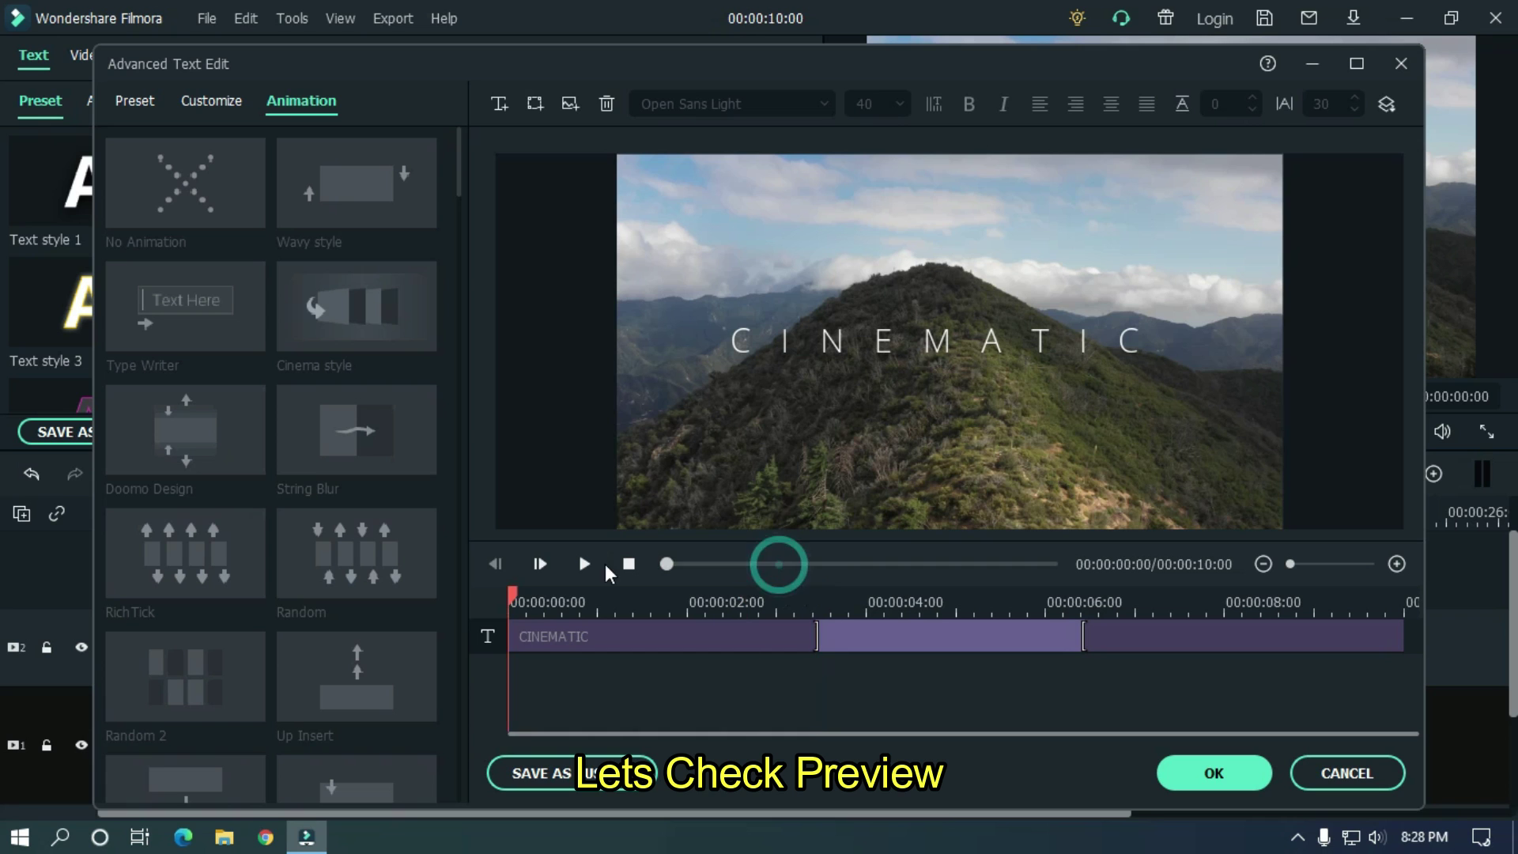
{"action": "left_click", "coordinate": [589, 563]}
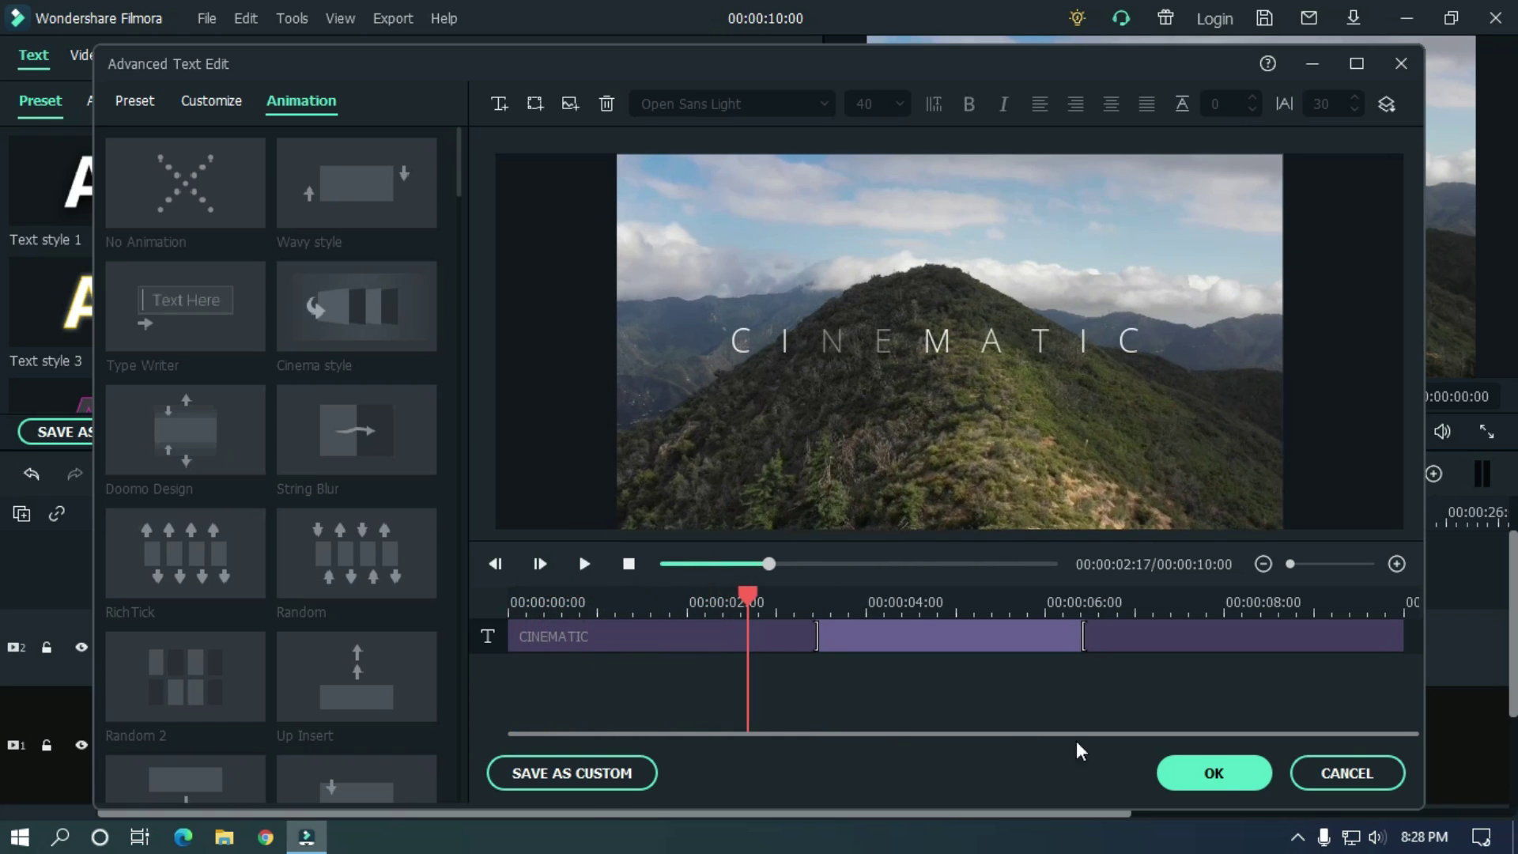
{"action": "left_click", "coordinate": [1236, 780]}
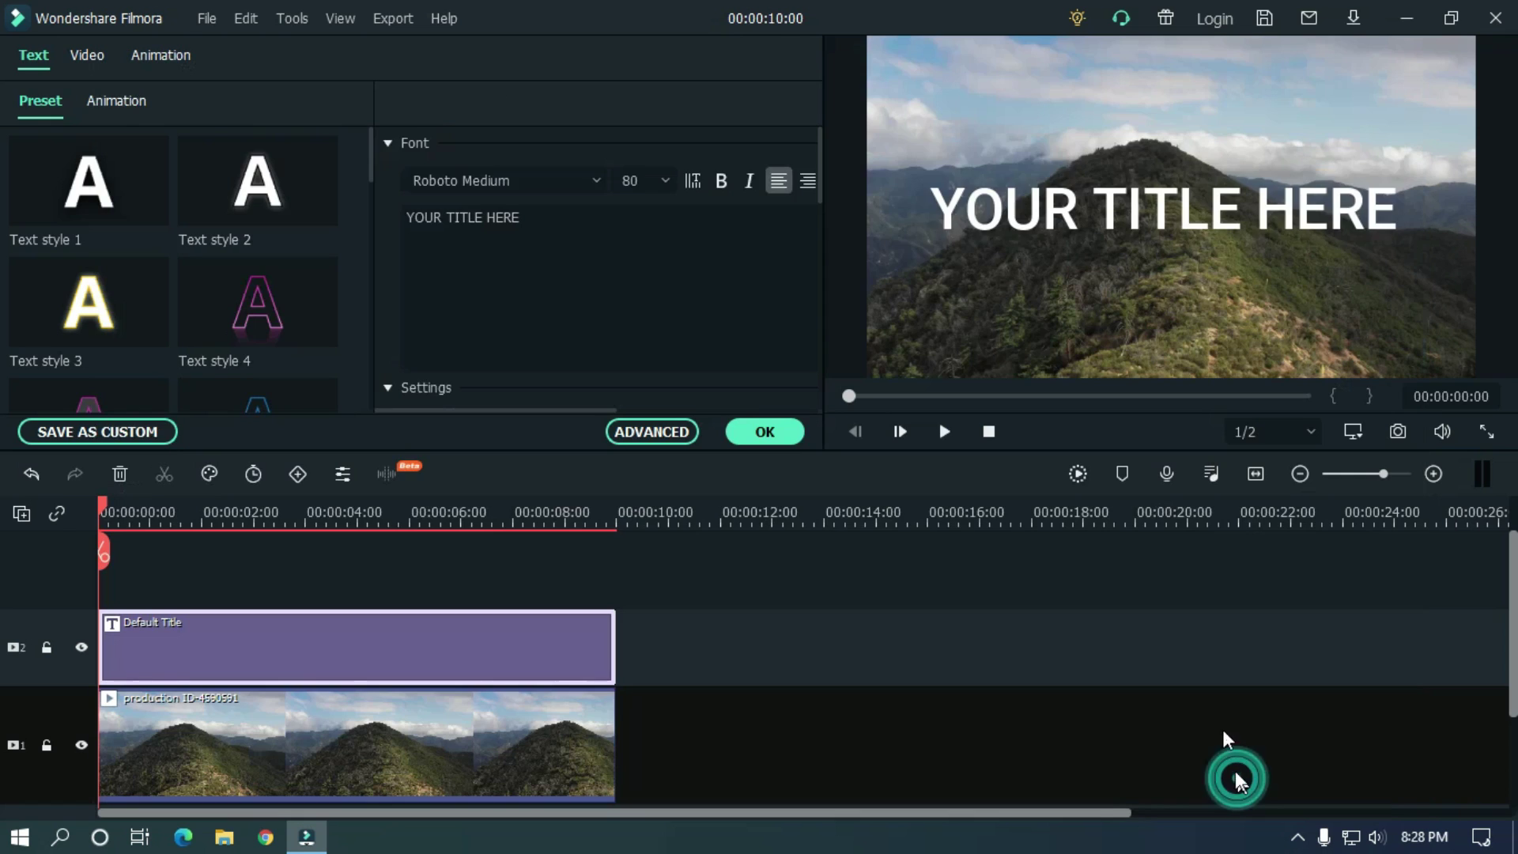
{"action": "left_click", "coordinate": [945, 580]}
{"action": "left_click", "coordinate": [991, 434]}
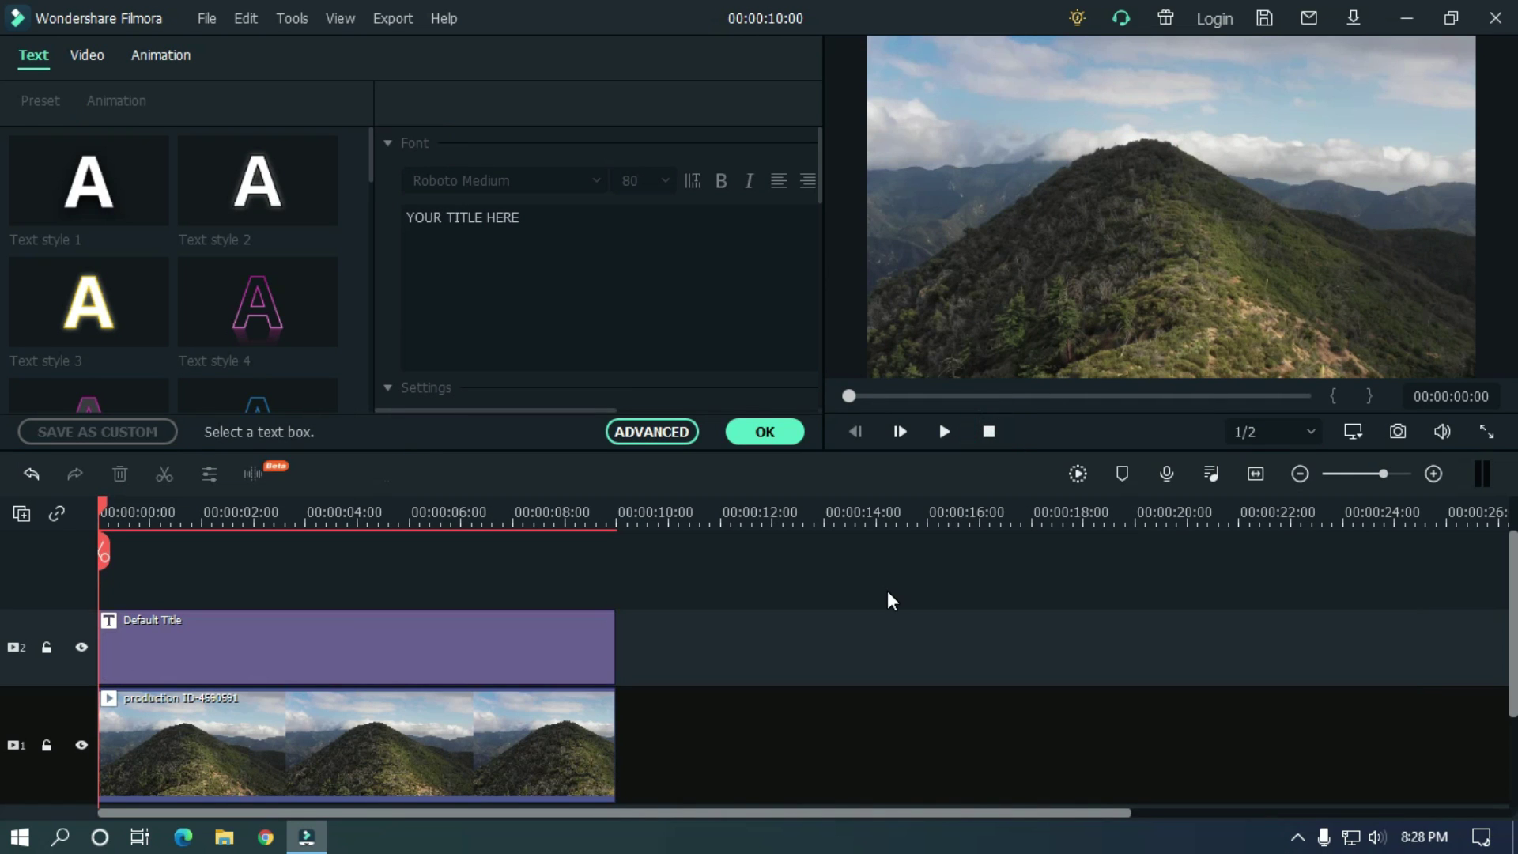
{"action": "key", "text": "space"}
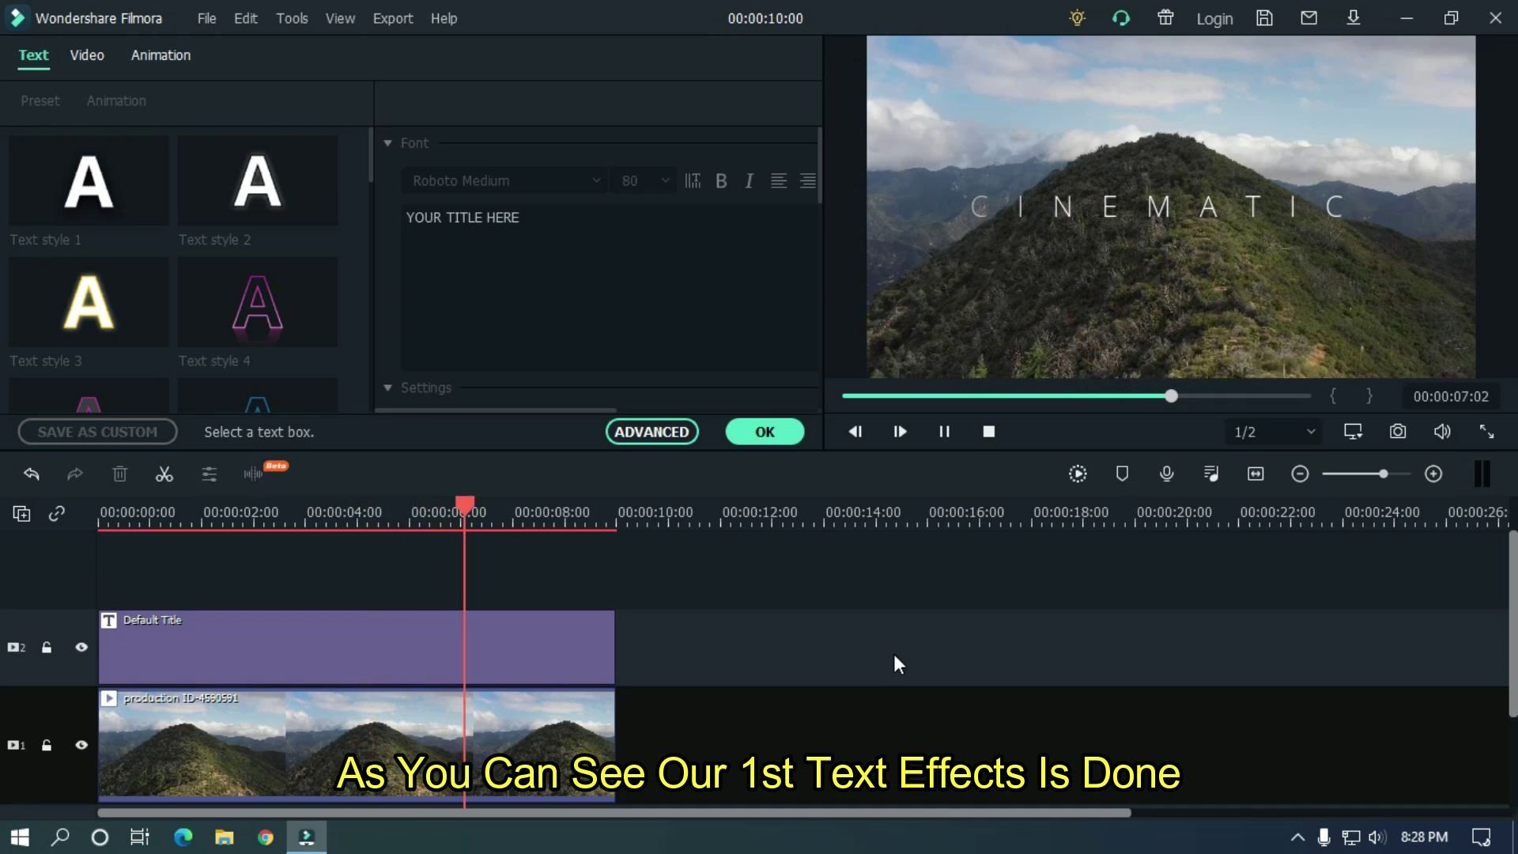
{"action": "key", "text": "space"}
Step: Place the second and third drone clips in sequence after the mountain clip
{"action": "left_click", "coordinate": [764, 433]}
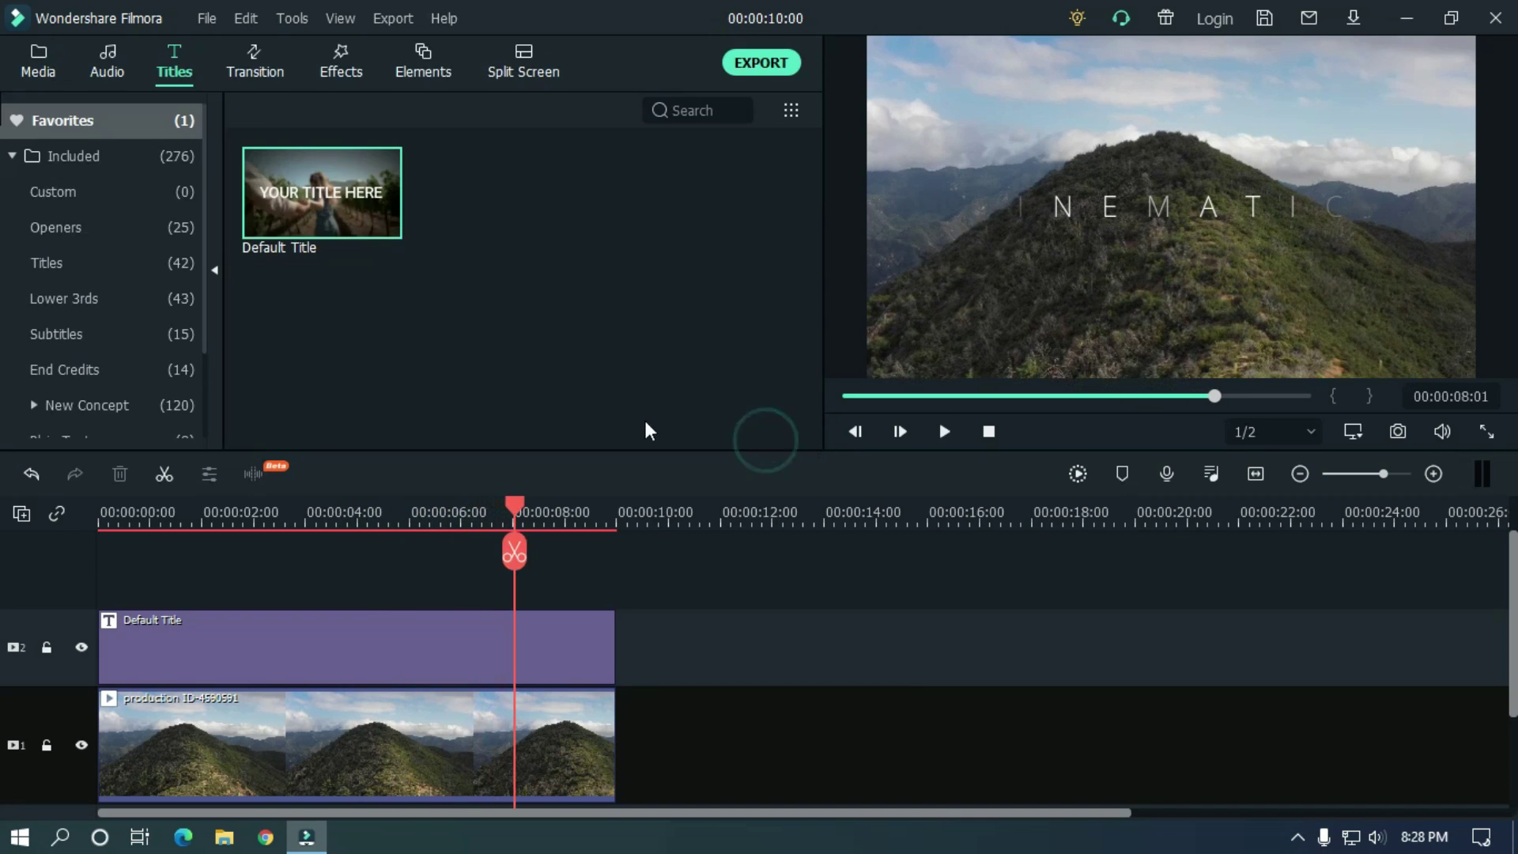
{"action": "left_click", "coordinate": [39, 63]}
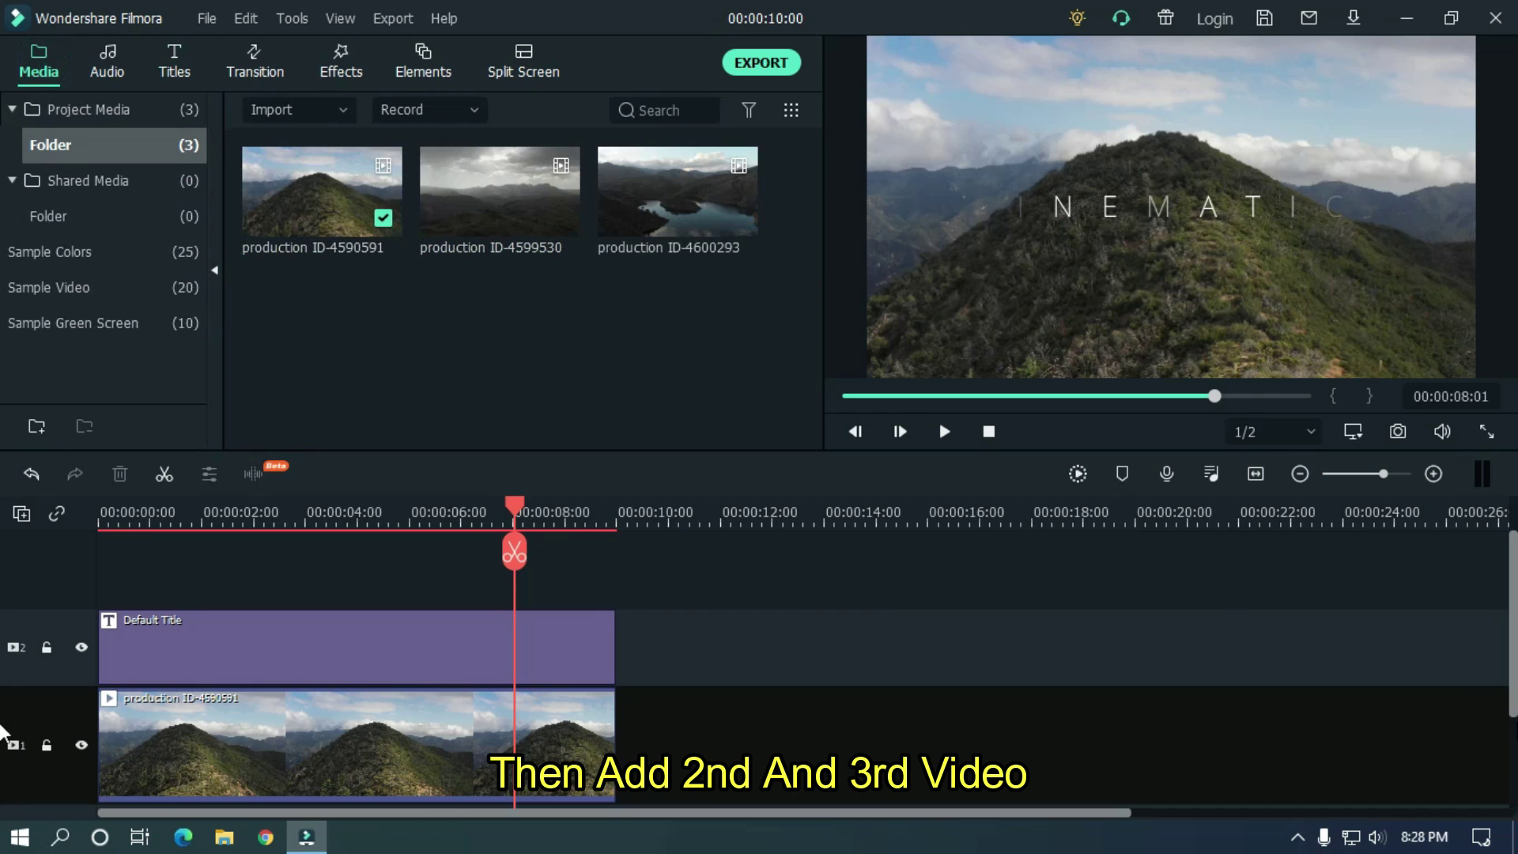
{"action": "scroll", "coordinate": [1017, 613], "scroll_direction": "down", "scroll_amount": 1}
{"action": "scroll", "coordinate": [918, 503], "scroll_direction": "down", "scroll_amount": 3}
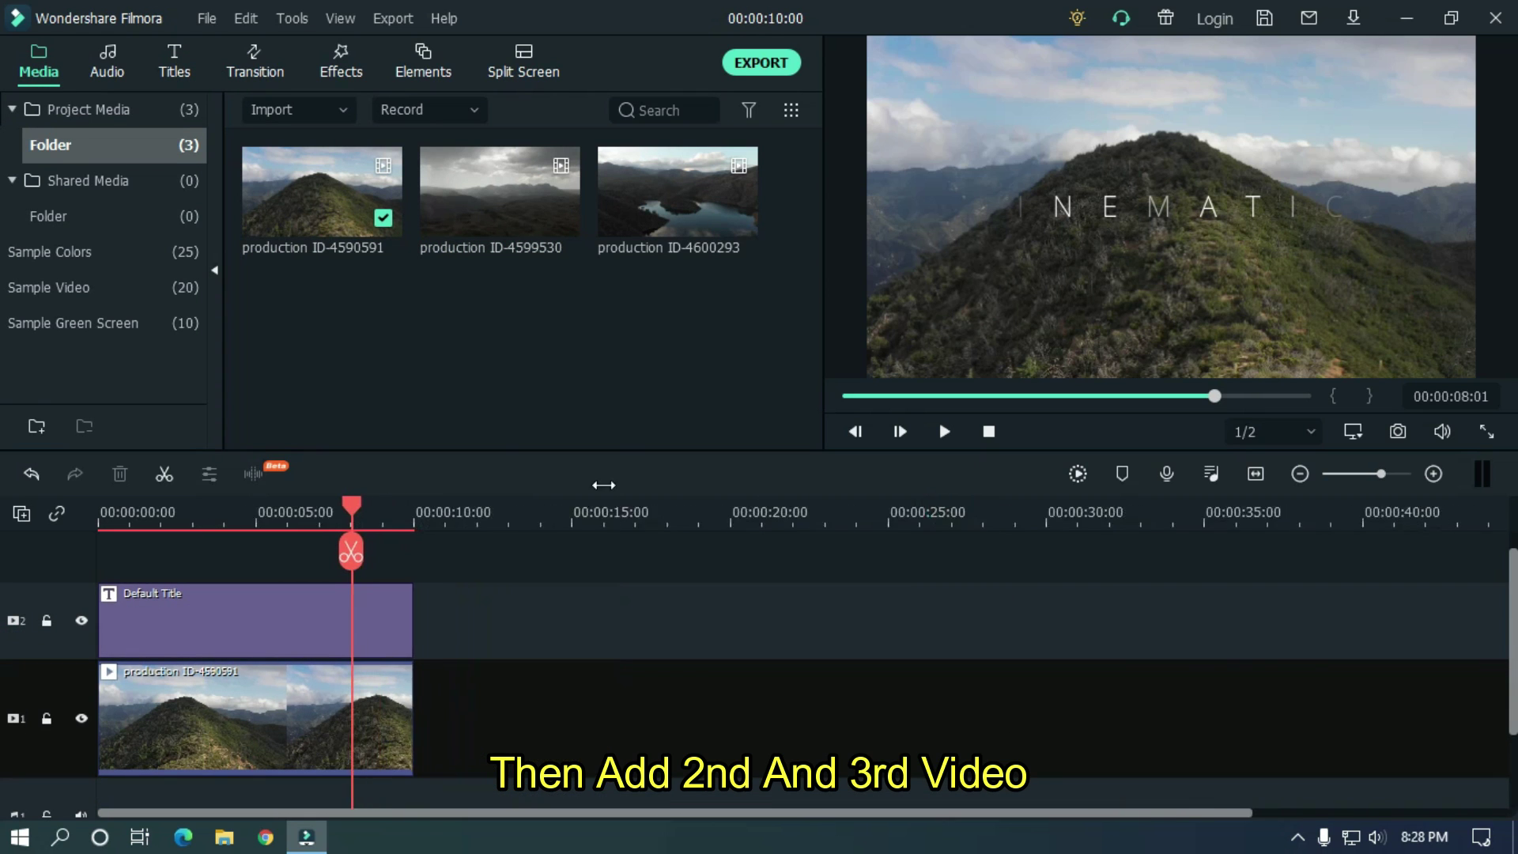
{"action": "left_click_drag", "start_coordinate": [458, 279], "coordinate": [378, 528]}
{"action": "left_click", "coordinate": [377, 524]}
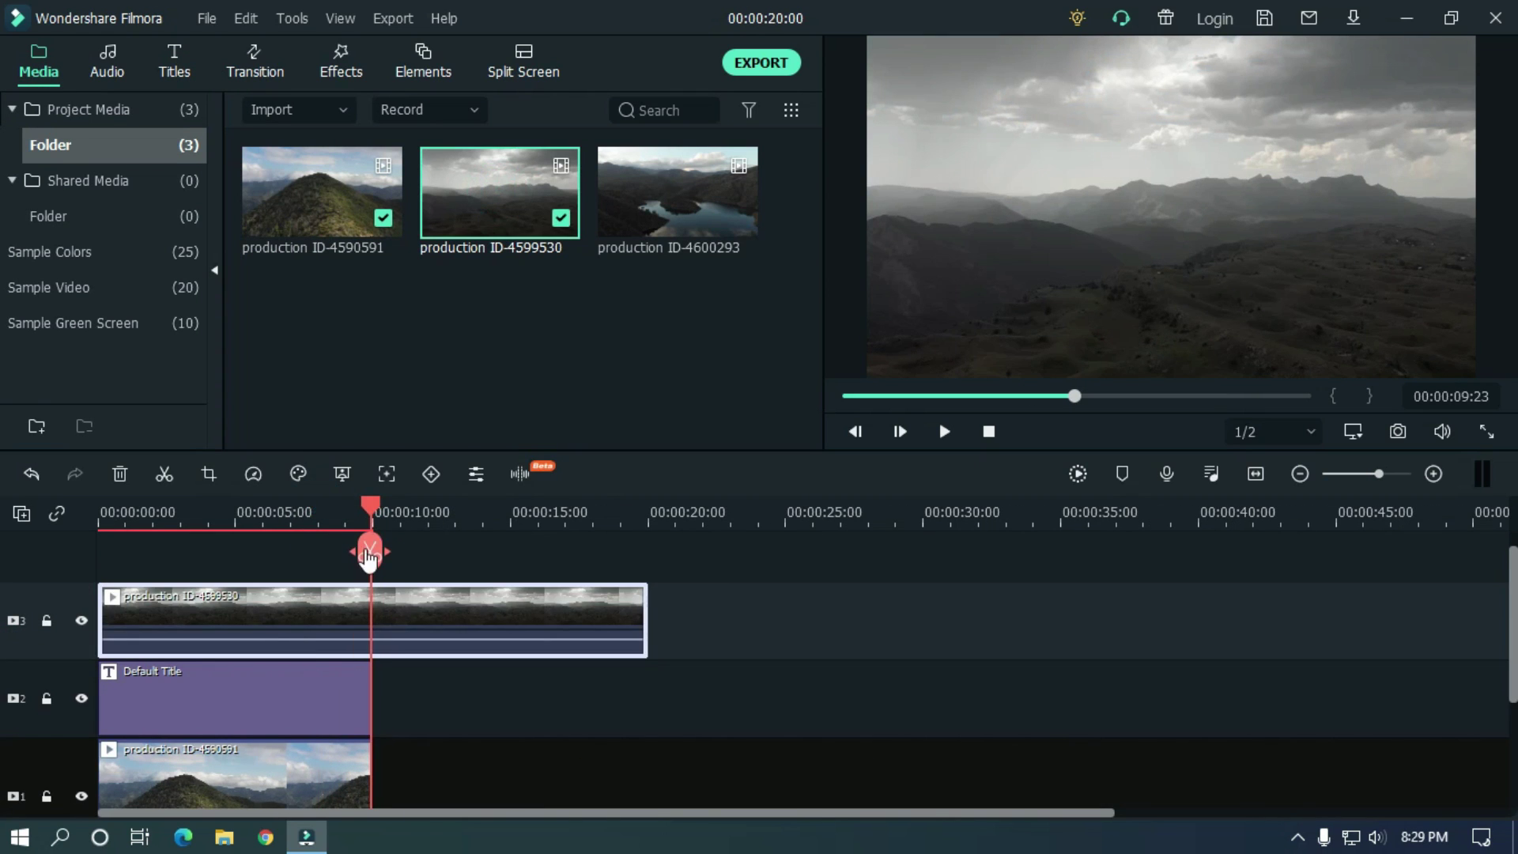
{"action": "left_click", "coordinate": [372, 552]}
{"action": "key", "text": "ctrl+z"}
{"action": "key", "text": "ctrl+z"}
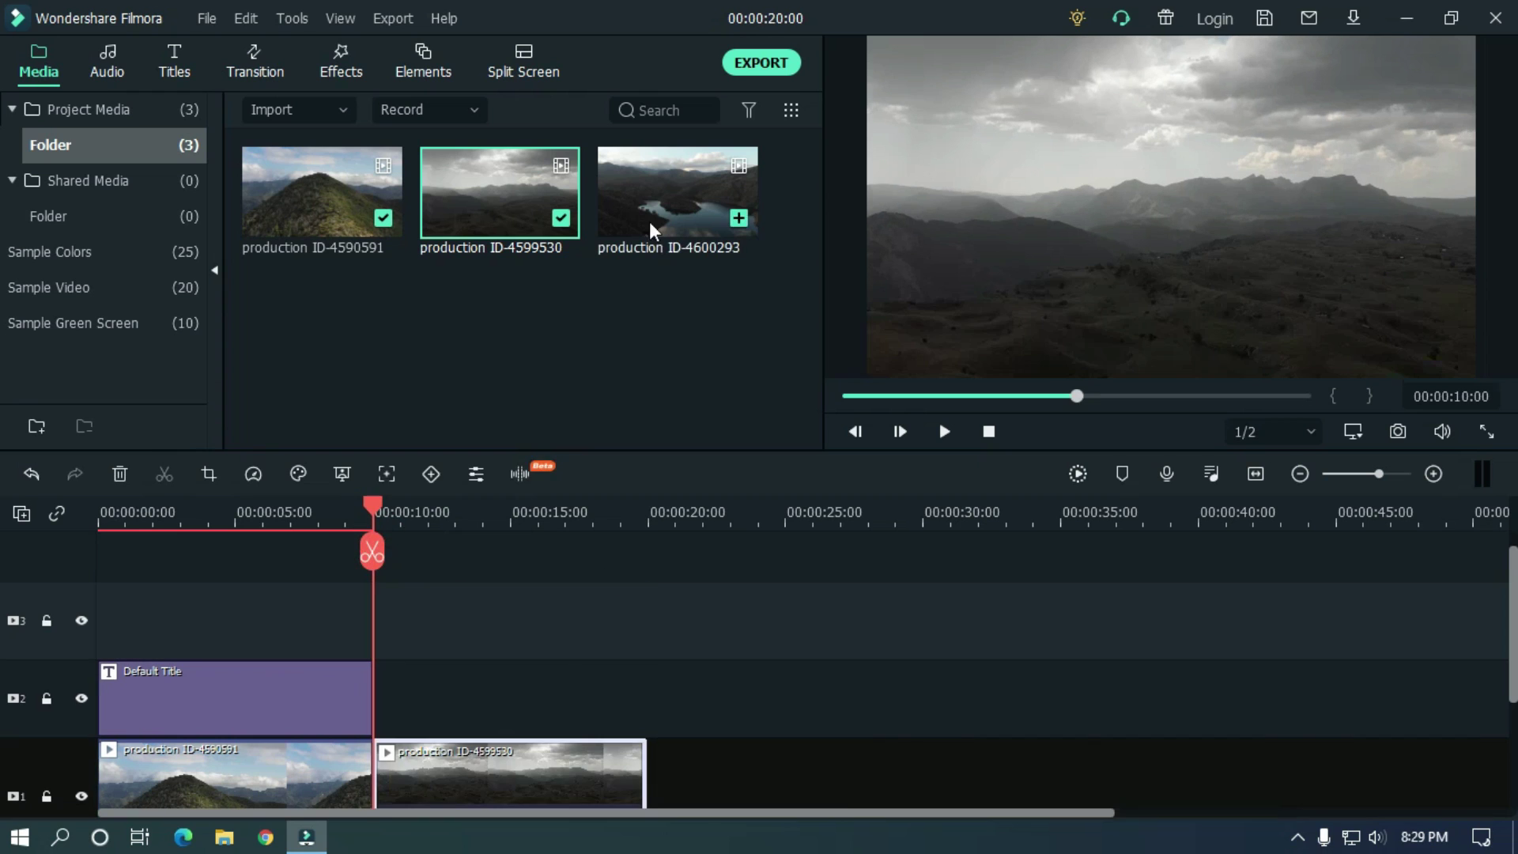
{"action": "left_click_drag", "start_coordinate": [654, 230], "coordinate": [111, 621]}
{"action": "left_click_drag", "start_coordinate": [237, 621], "coordinate": [786, 775]}
Step: Copy the CINEMATIC title and paste copies above the second and third clips
{"action": "scroll", "coordinate": [1451, 682], "scroll_direction": "down", "scroll_amount": 1}
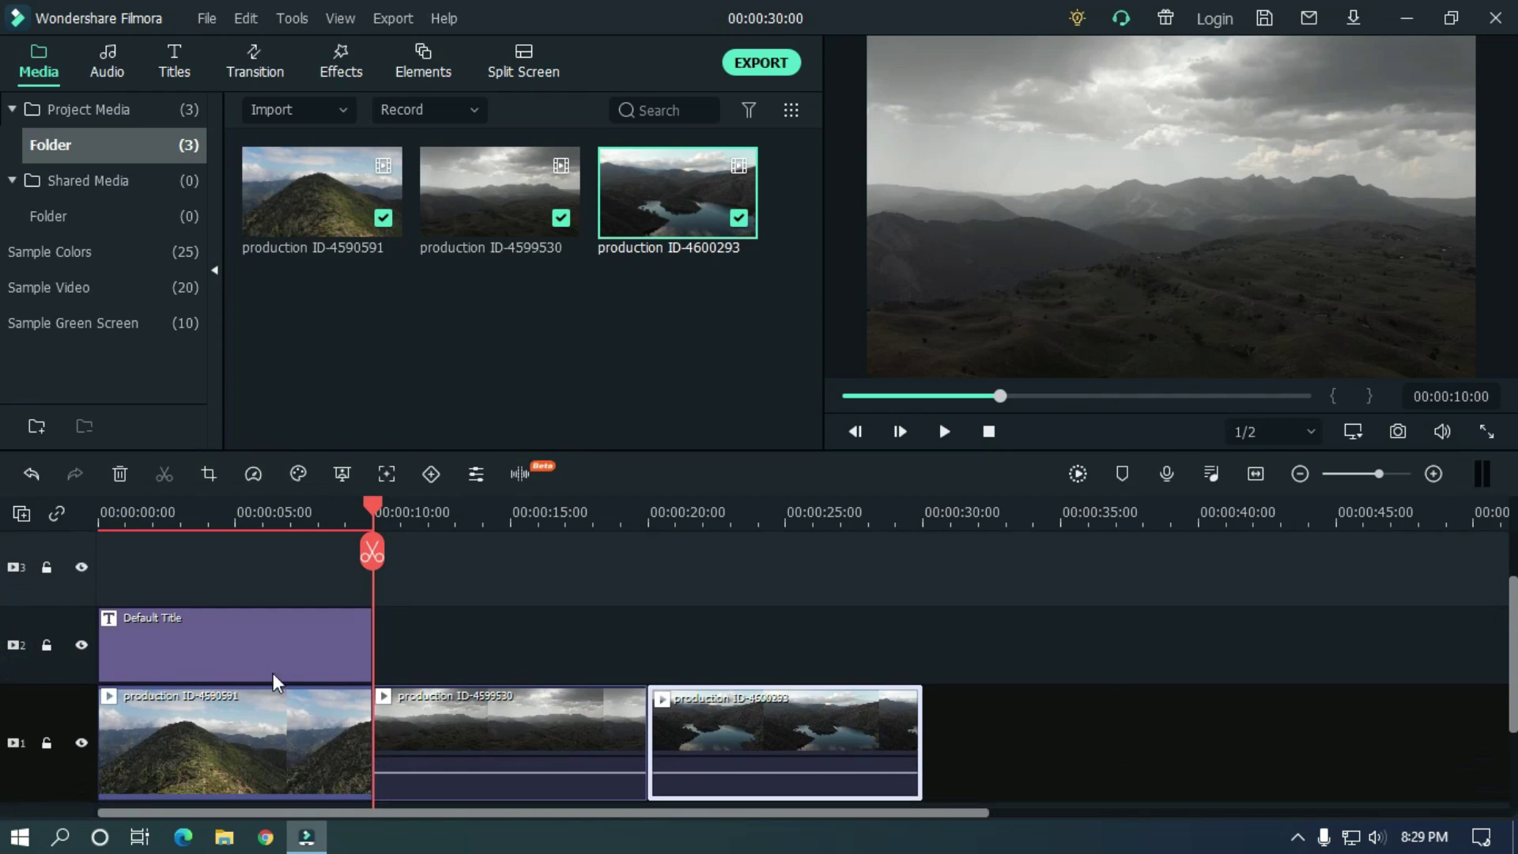
{"action": "left_click", "coordinate": [193, 628]}
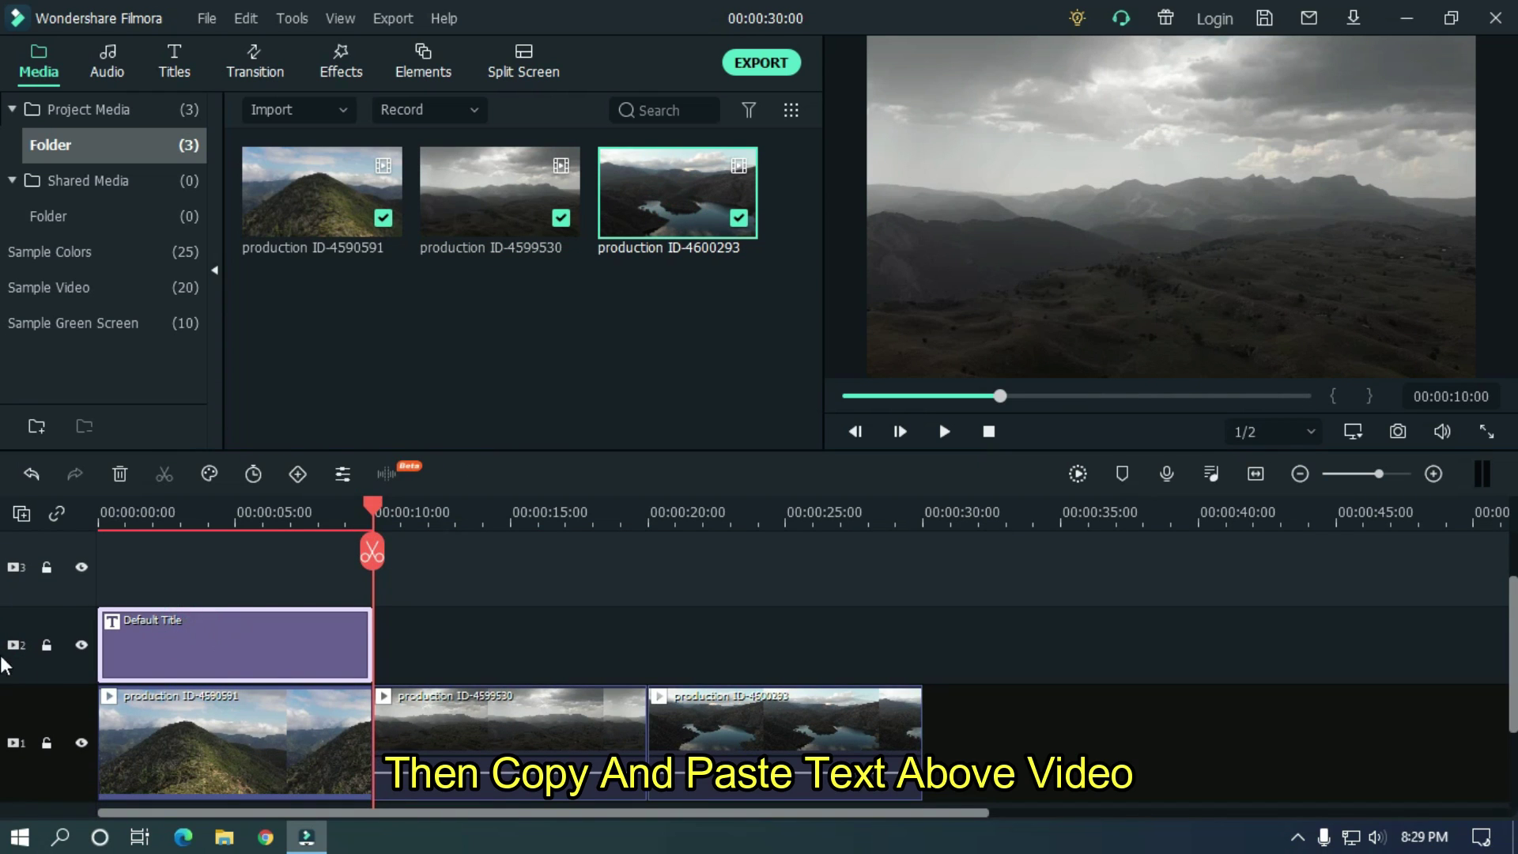
{"action": "key", "text": "ctrl+c"}
{"action": "key", "text": "ctrl+v"}
{"action": "key", "text": "ctrl+v"}
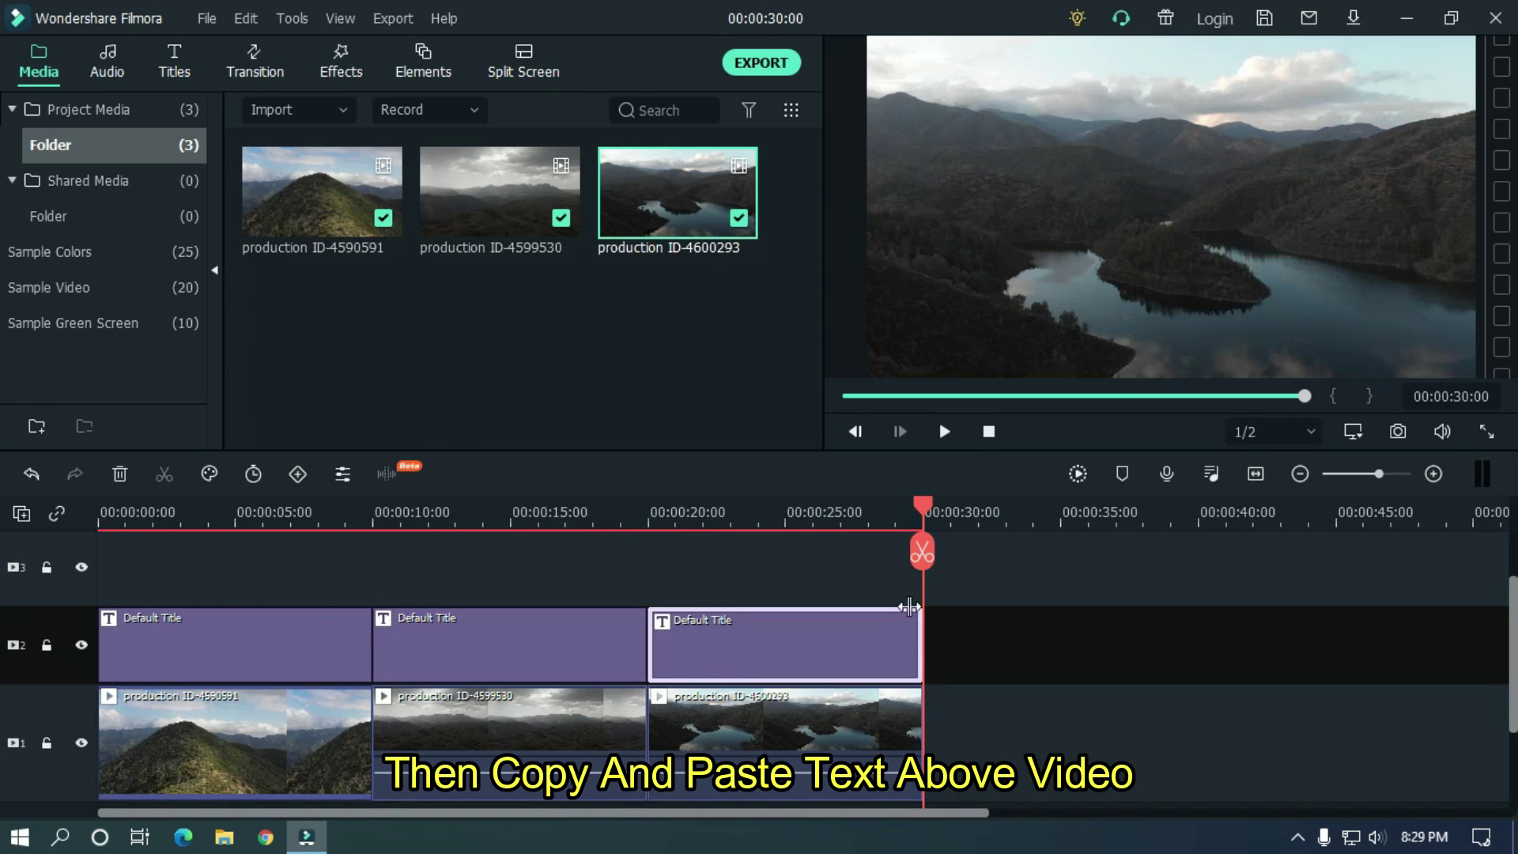
{"action": "left_click", "coordinate": [390, 516]}
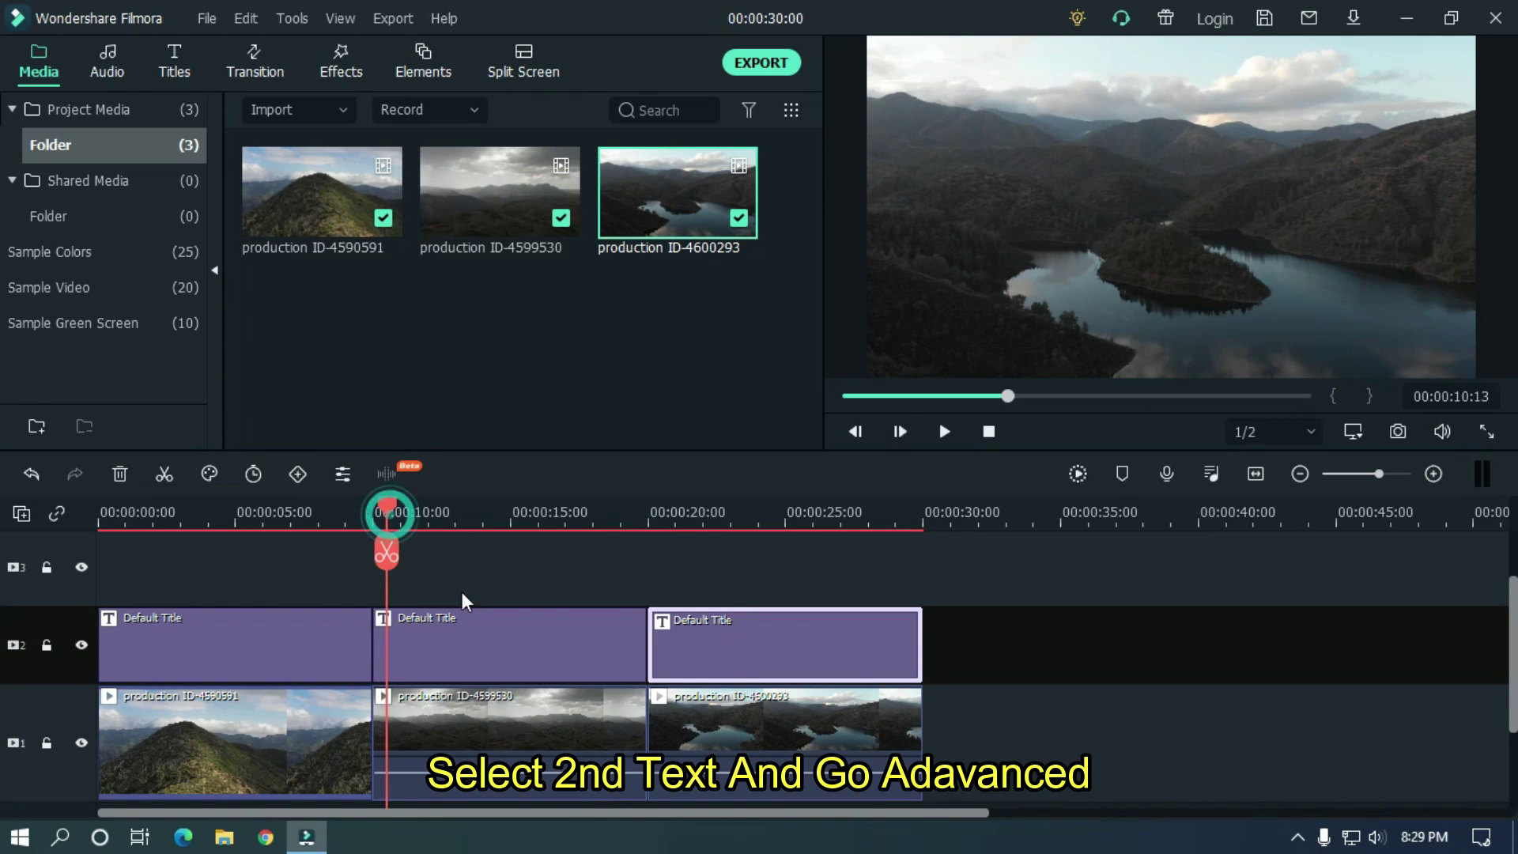
Step: Change the second clip's CINEMATIC title animation to Doomo Design, preview, and confirm
{"action": "left_click", "coordinate": [471, 629]}
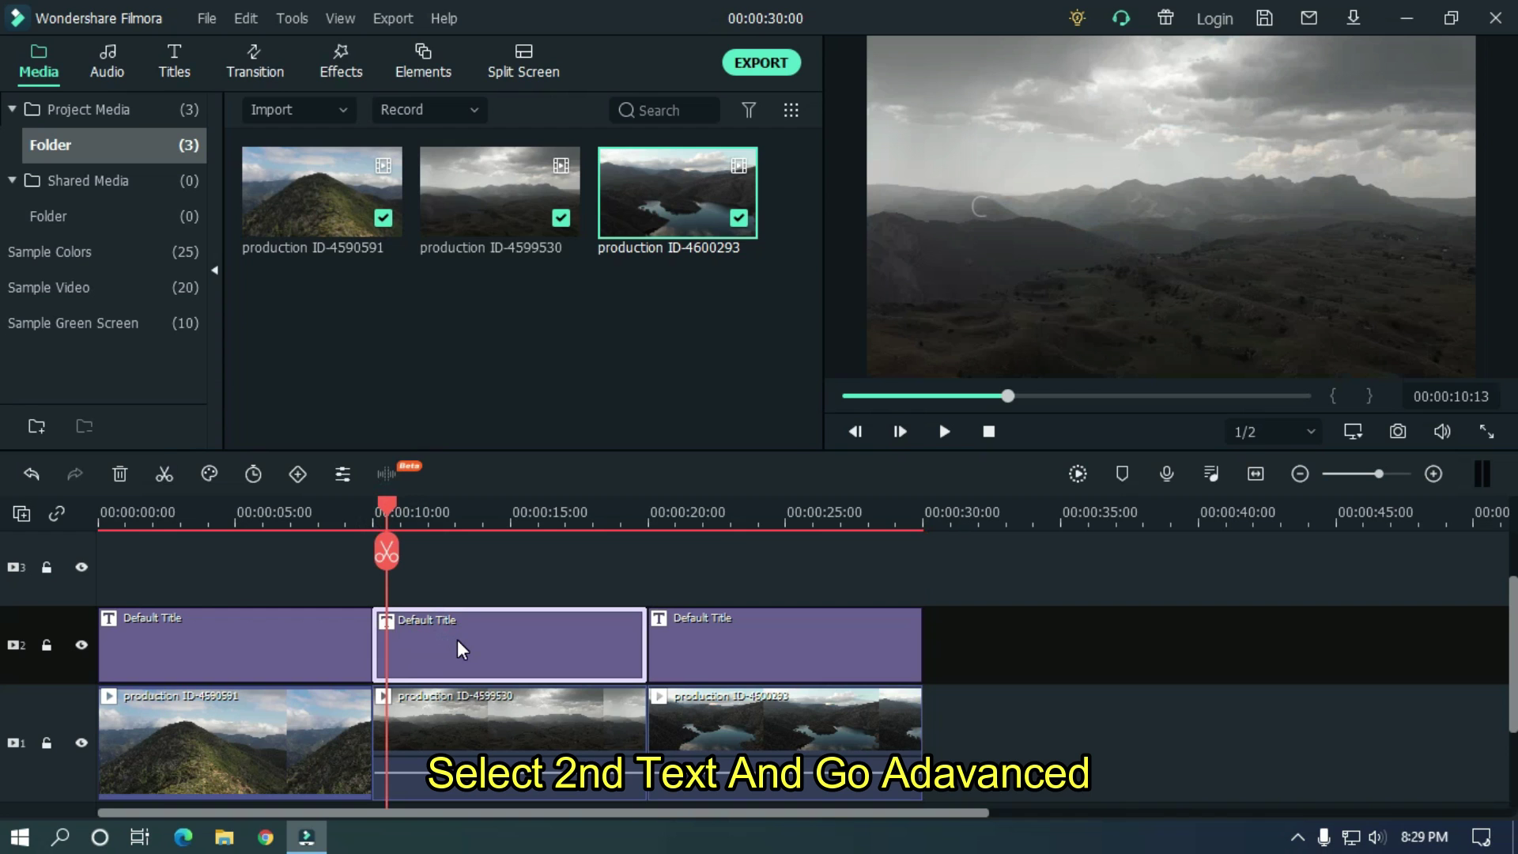
{"action": "double_click", "coordinate": [462, 650]}
{"action": "left_click", "coordinate": [656, 432]}
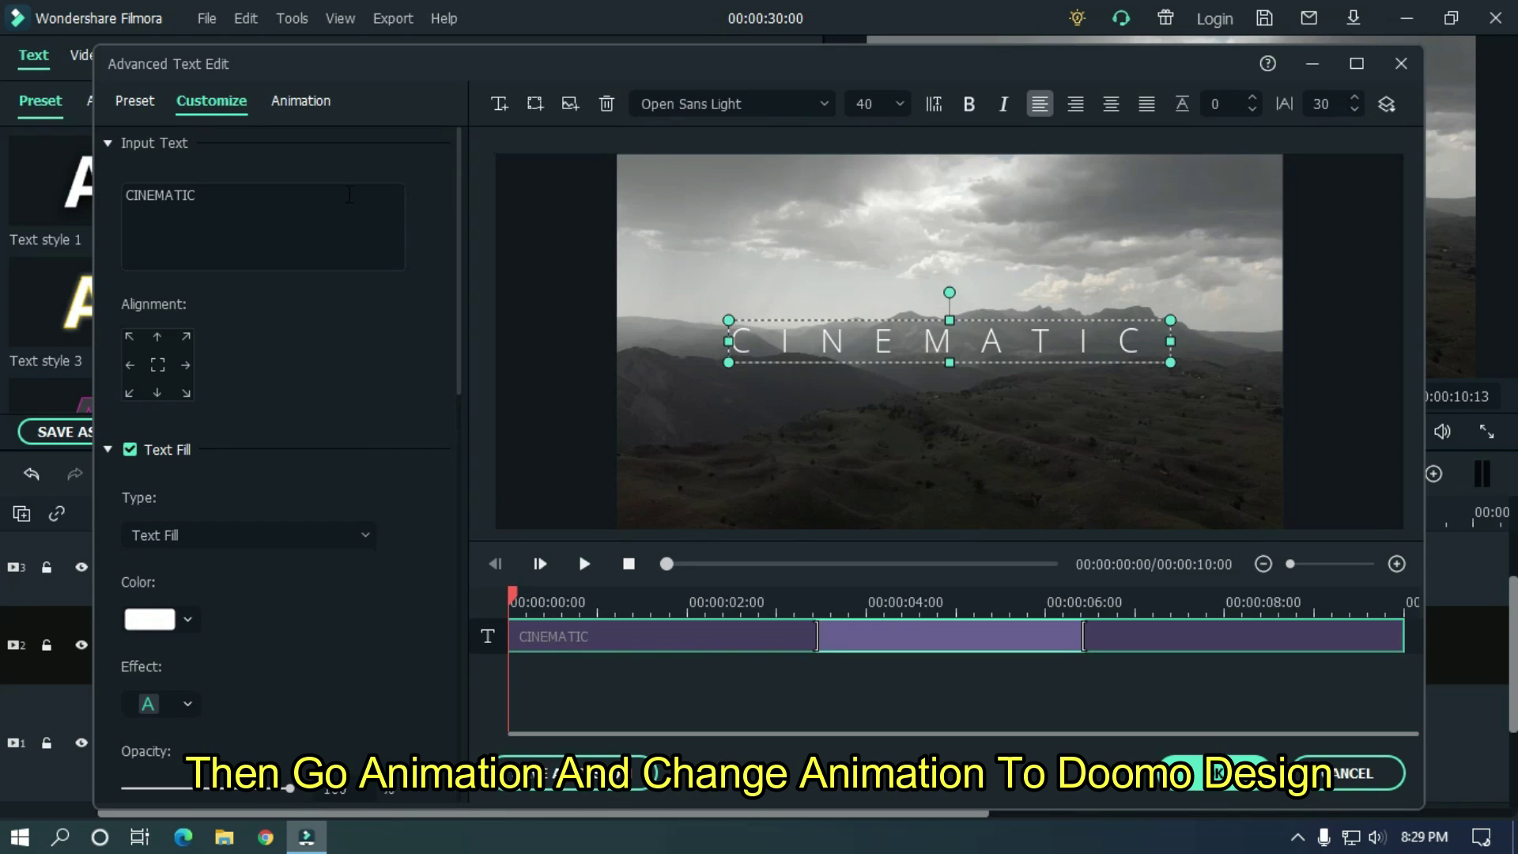
{"action": "left_click", "coordinate": [304, 103]}
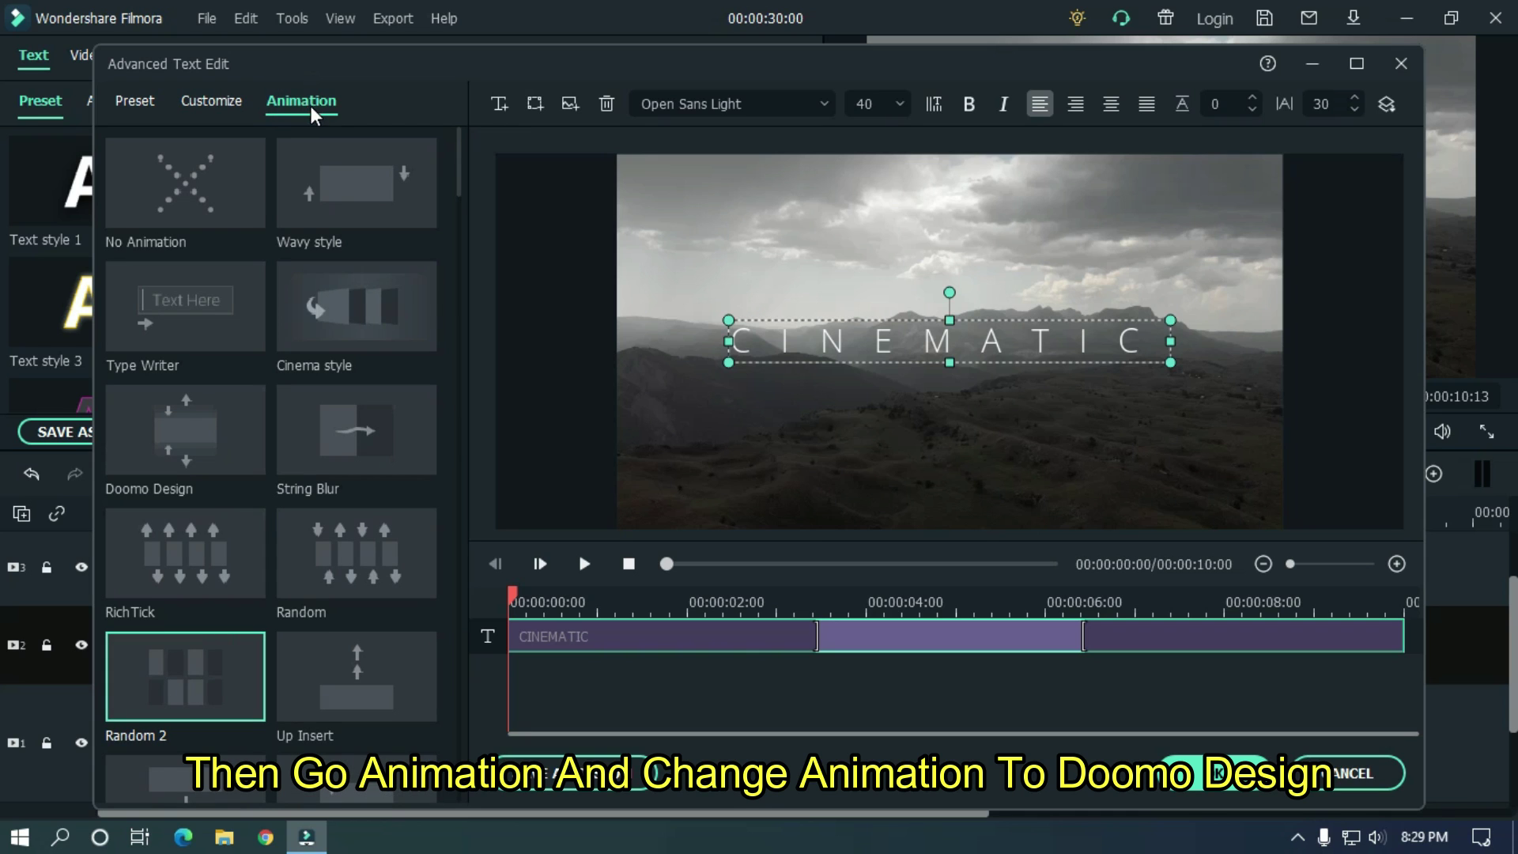
{"action": "double_click", "coordinate": [182, 457]}
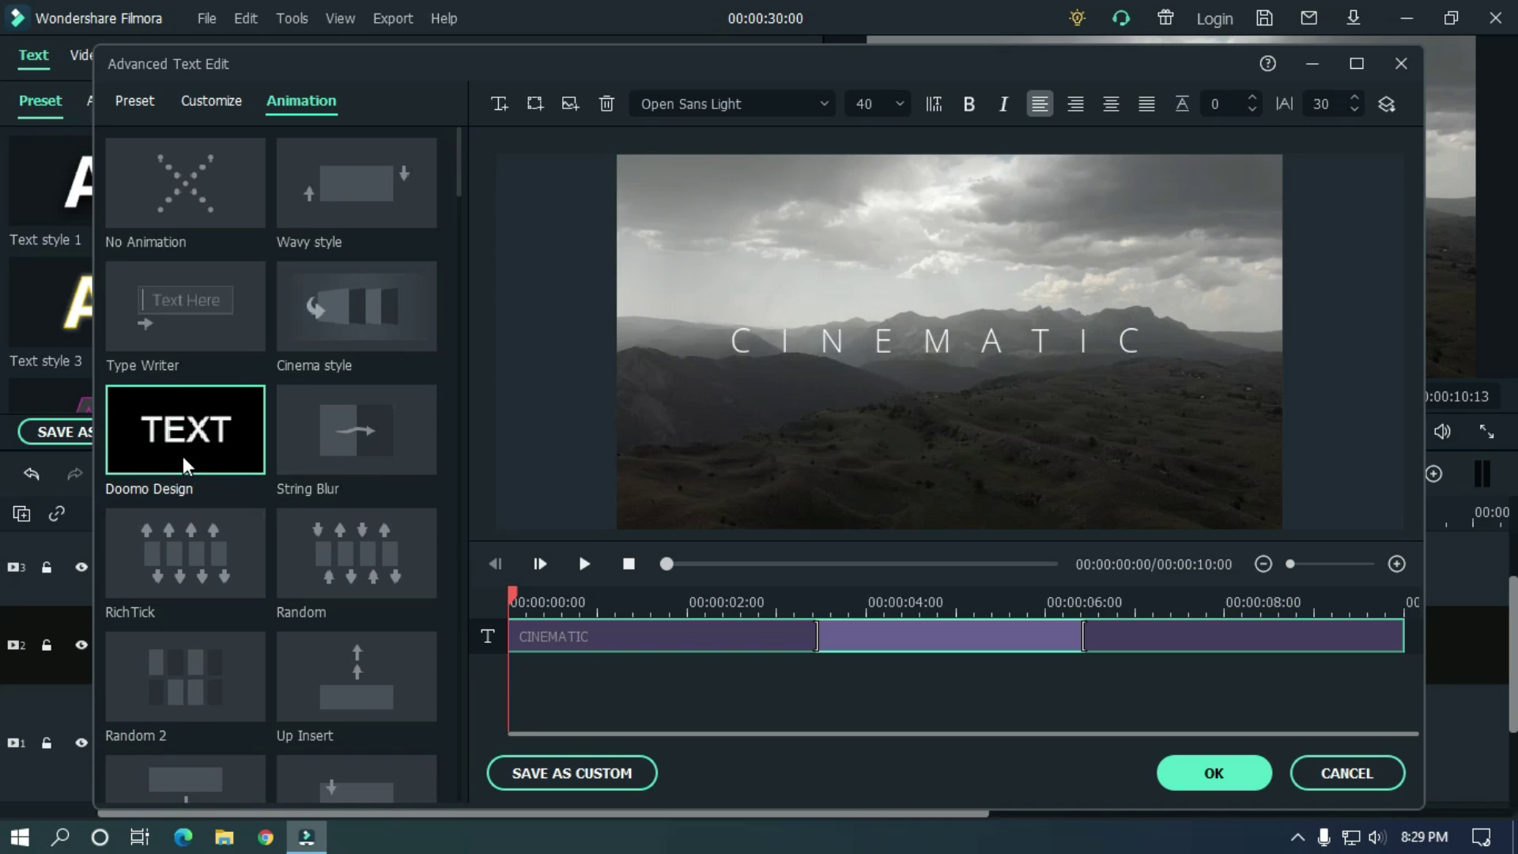
{"action": "left_click", "coordinate": [585, 564]}
{"action": "left_click", "coordinate": [689, 701]}
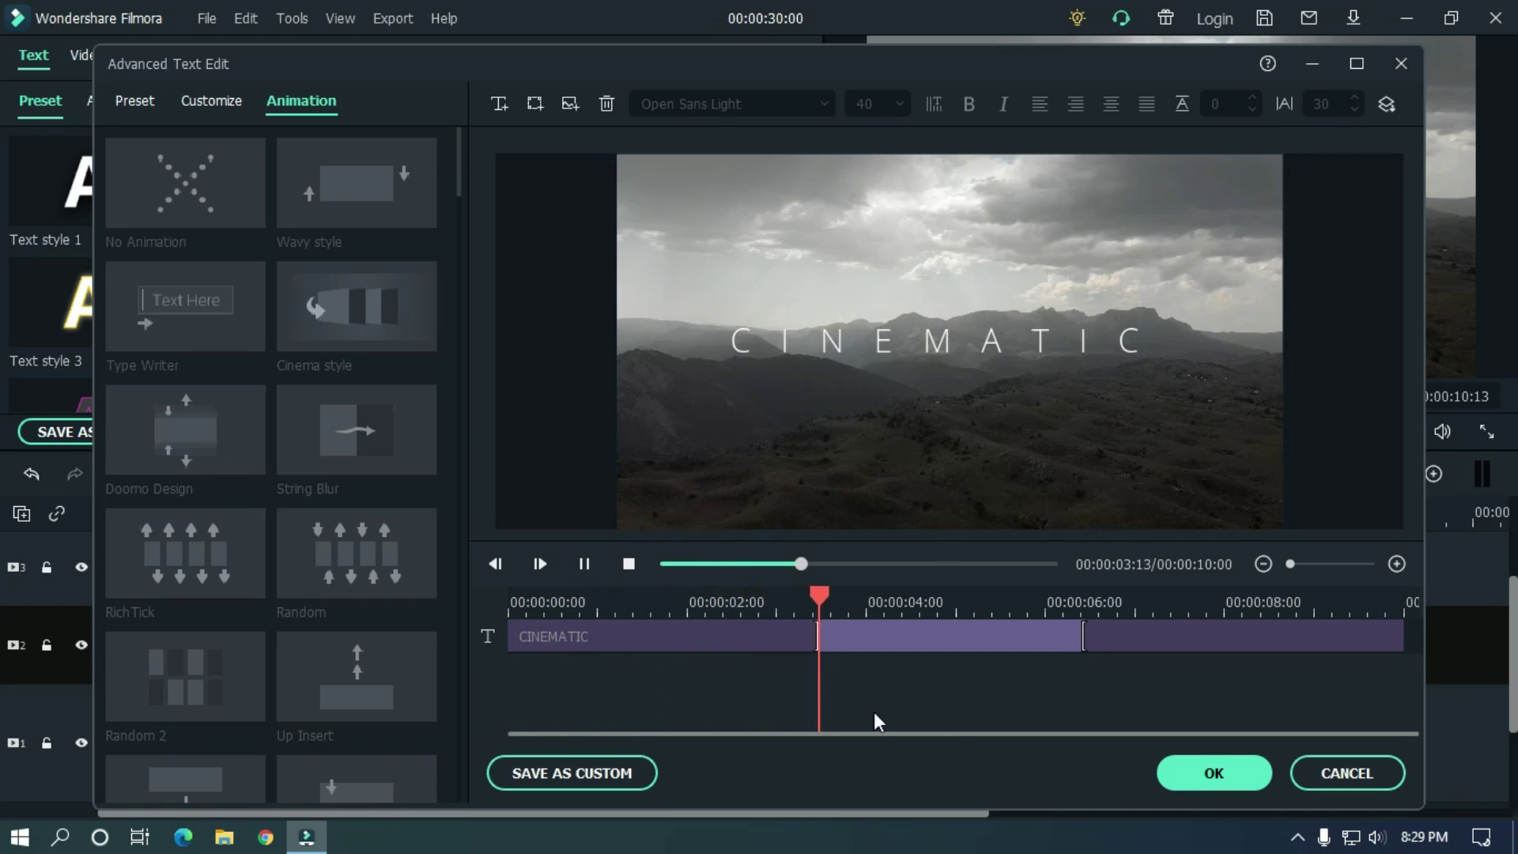
{"action": "left_click", "coordinate": [1191, 777]}
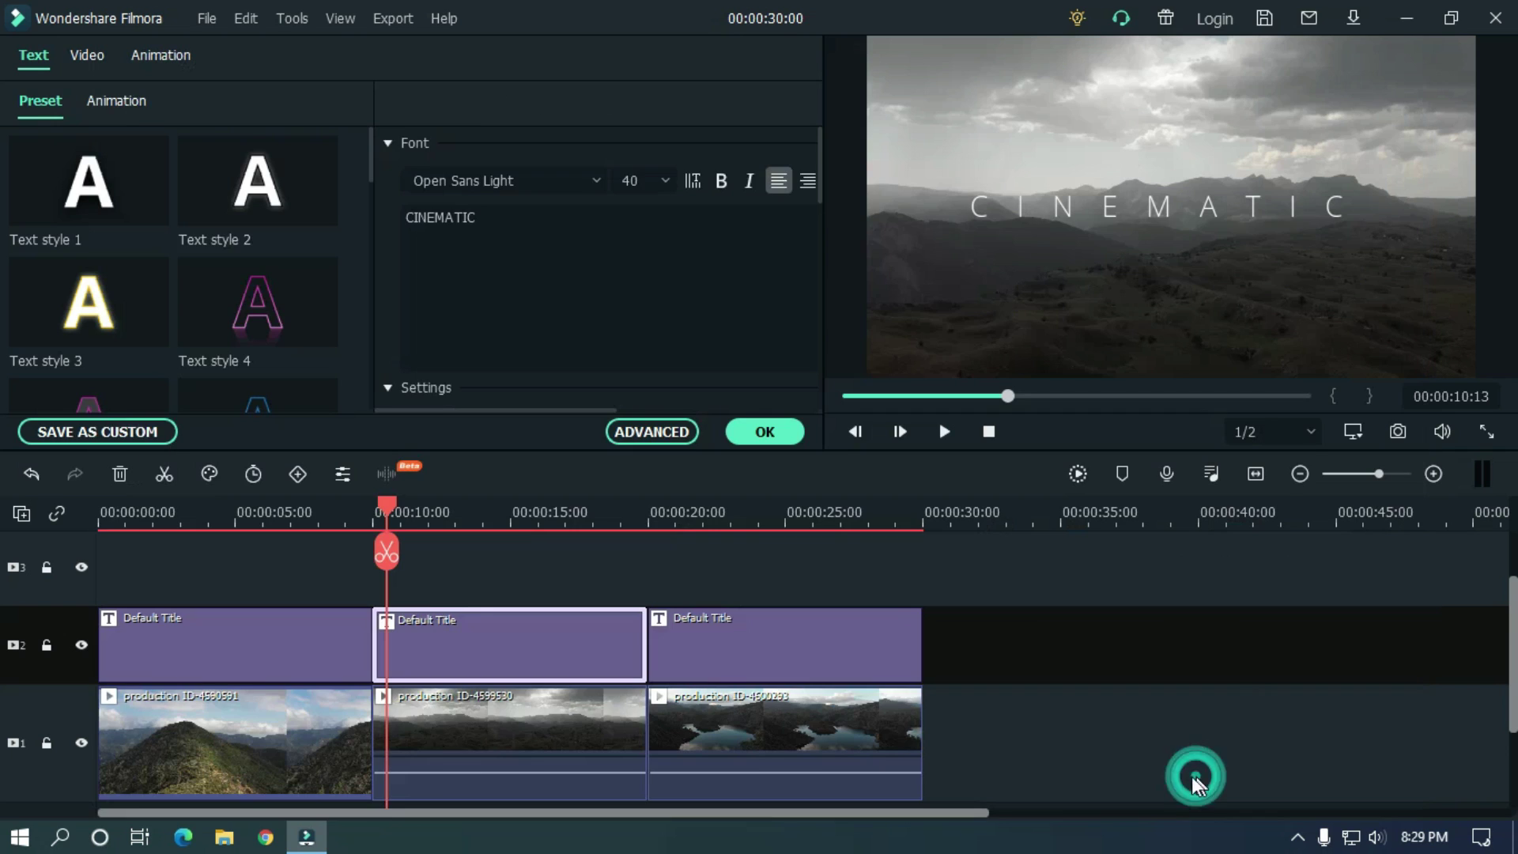
Step: Switch the third clip's title animation to Cinema style and confirm
{"action": "left_click", "coordinate": [799, 658]}
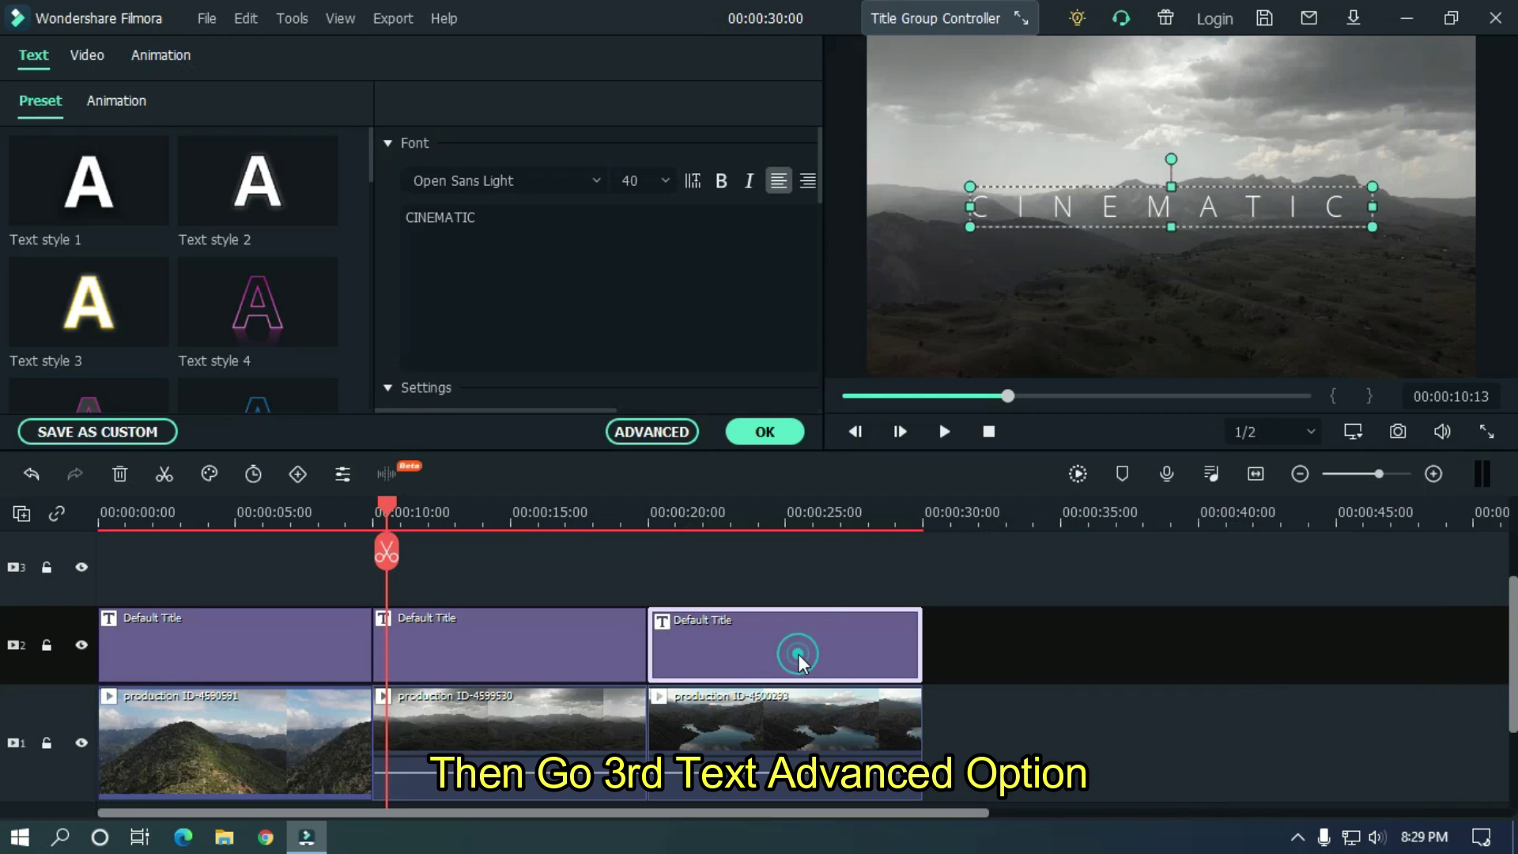
{"action": "left_click", "coordinate": [645, 435]}
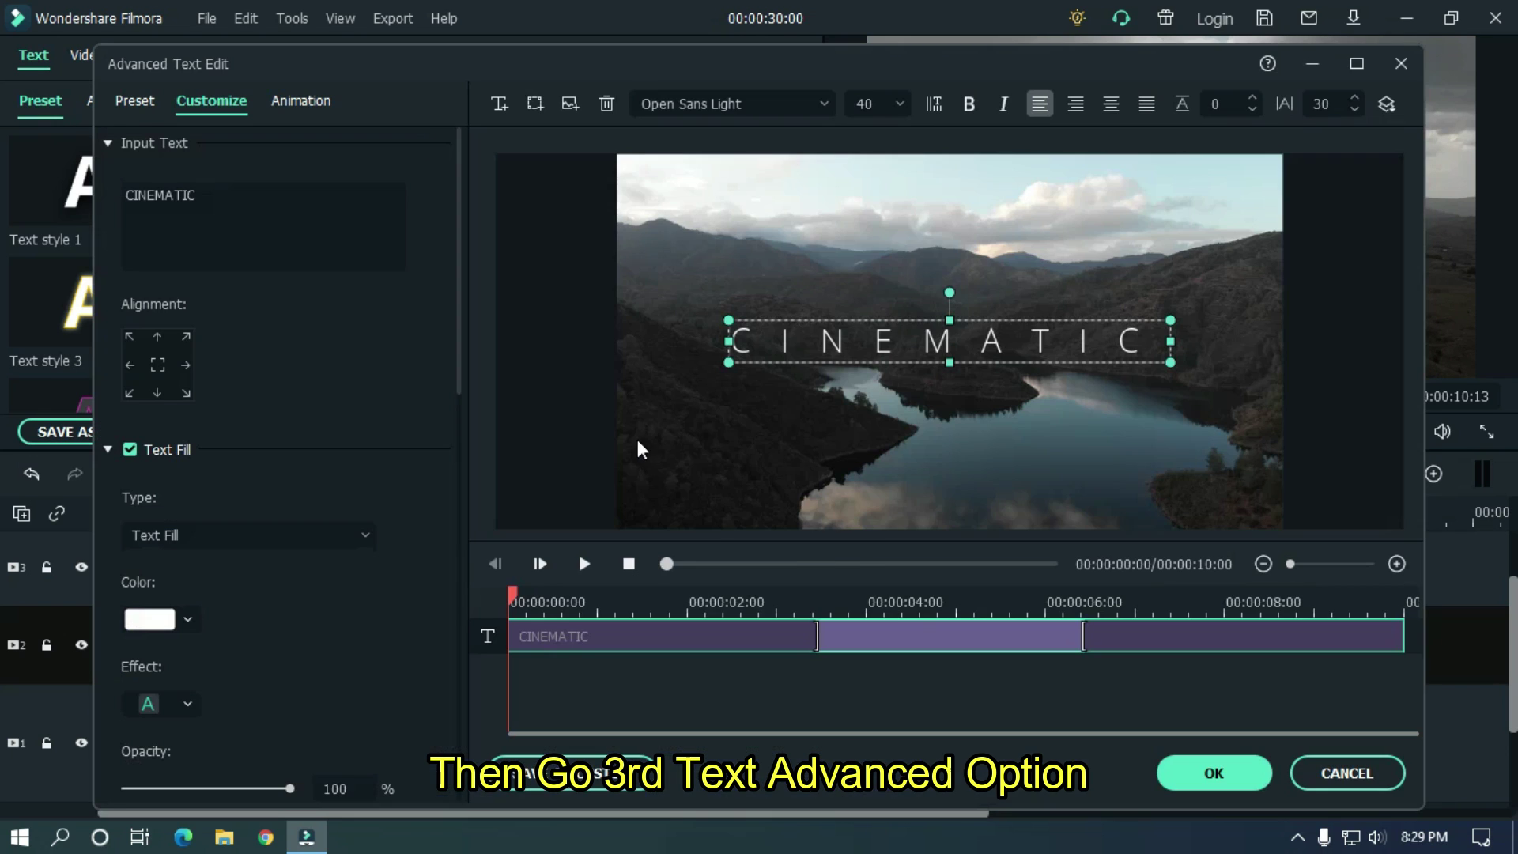
{"action": "left_click", "coordinate": [304, 102]}
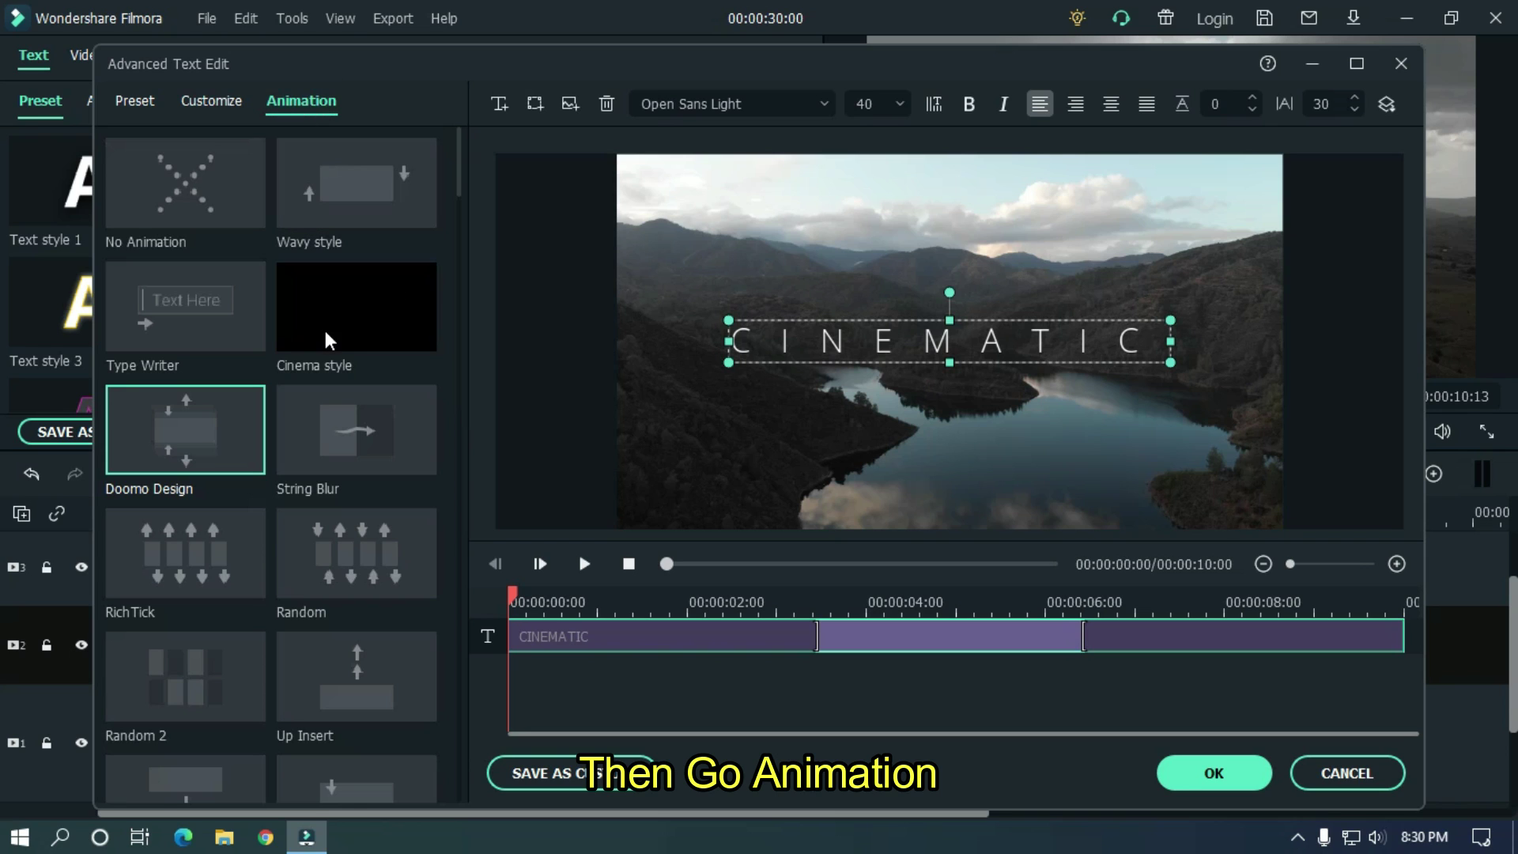
{"action": "left_click", "coordinate": [356, 332]}
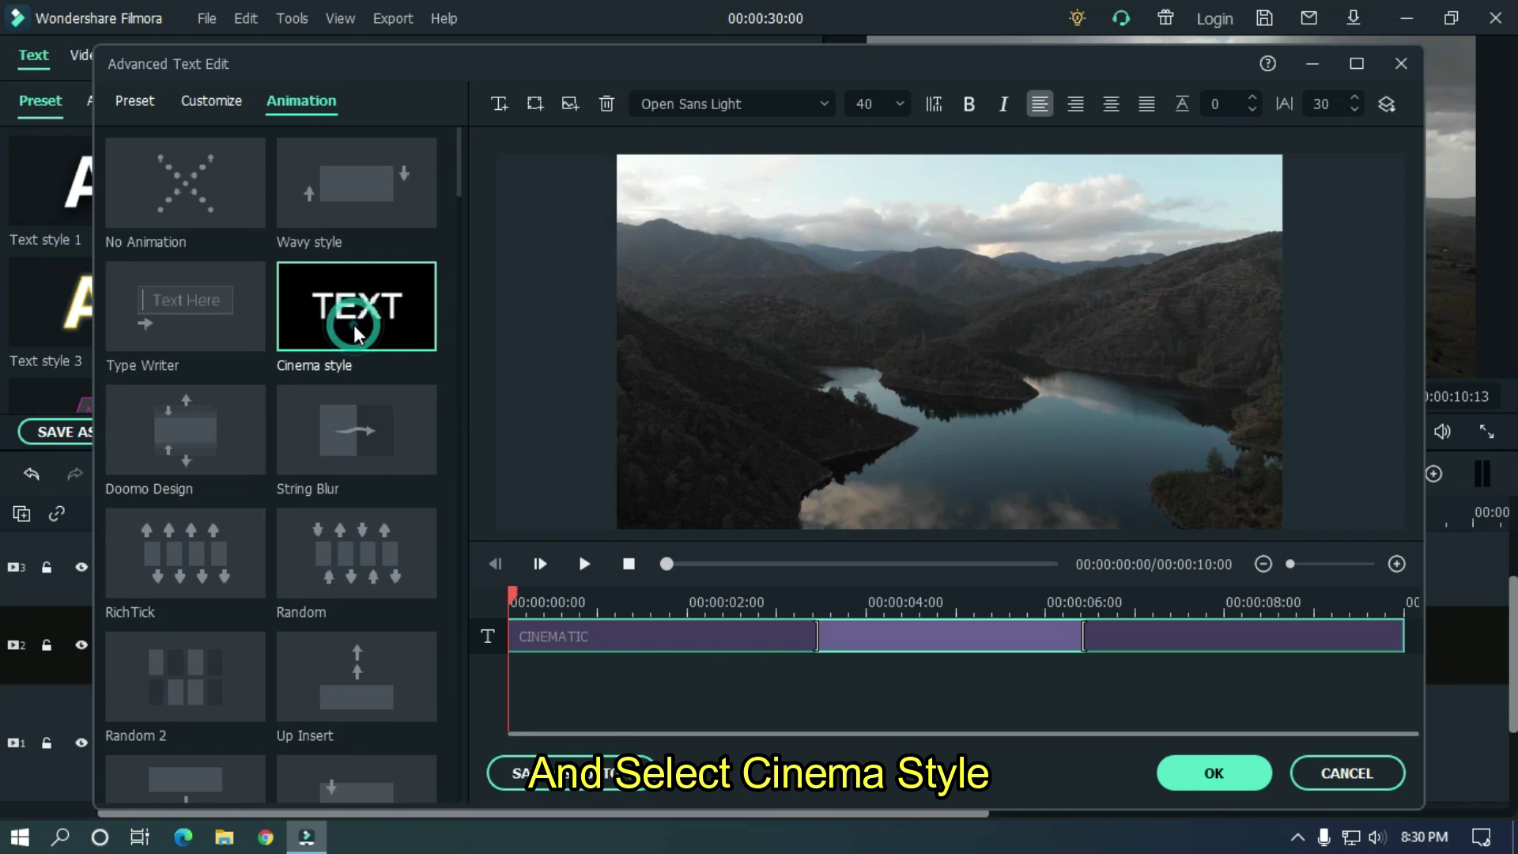
{"action": "left_click", "coordinate": [1214, 790]}
{"action": "left_click", "coordinate": [1017, 647]}
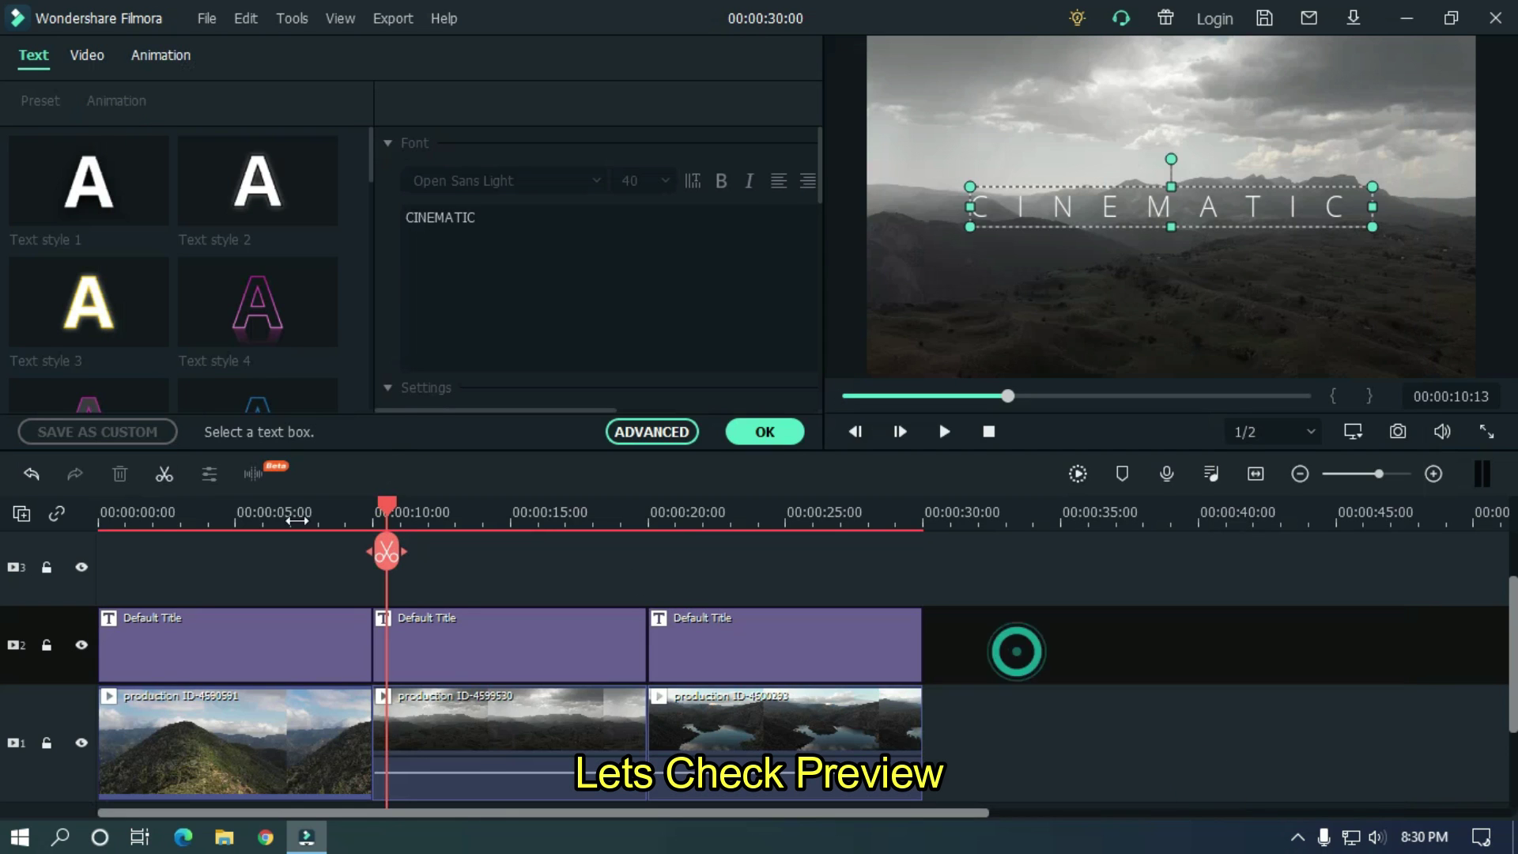
{"action": "left_click_drag", "start_coordinate": [389, 510], "coordinate": [375, 507]}
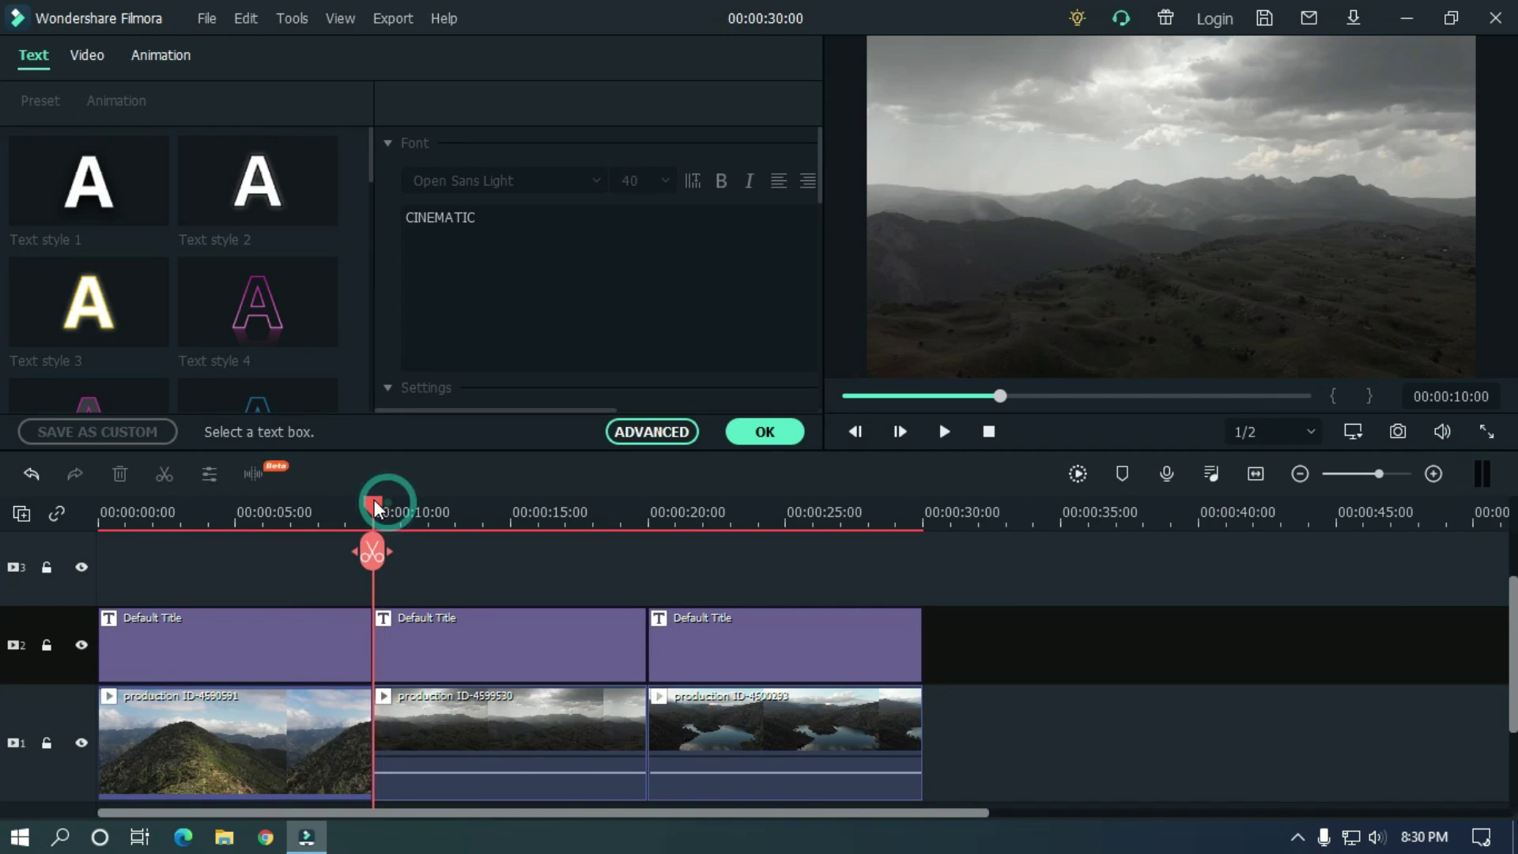
{"action": "key", "text": "space"}
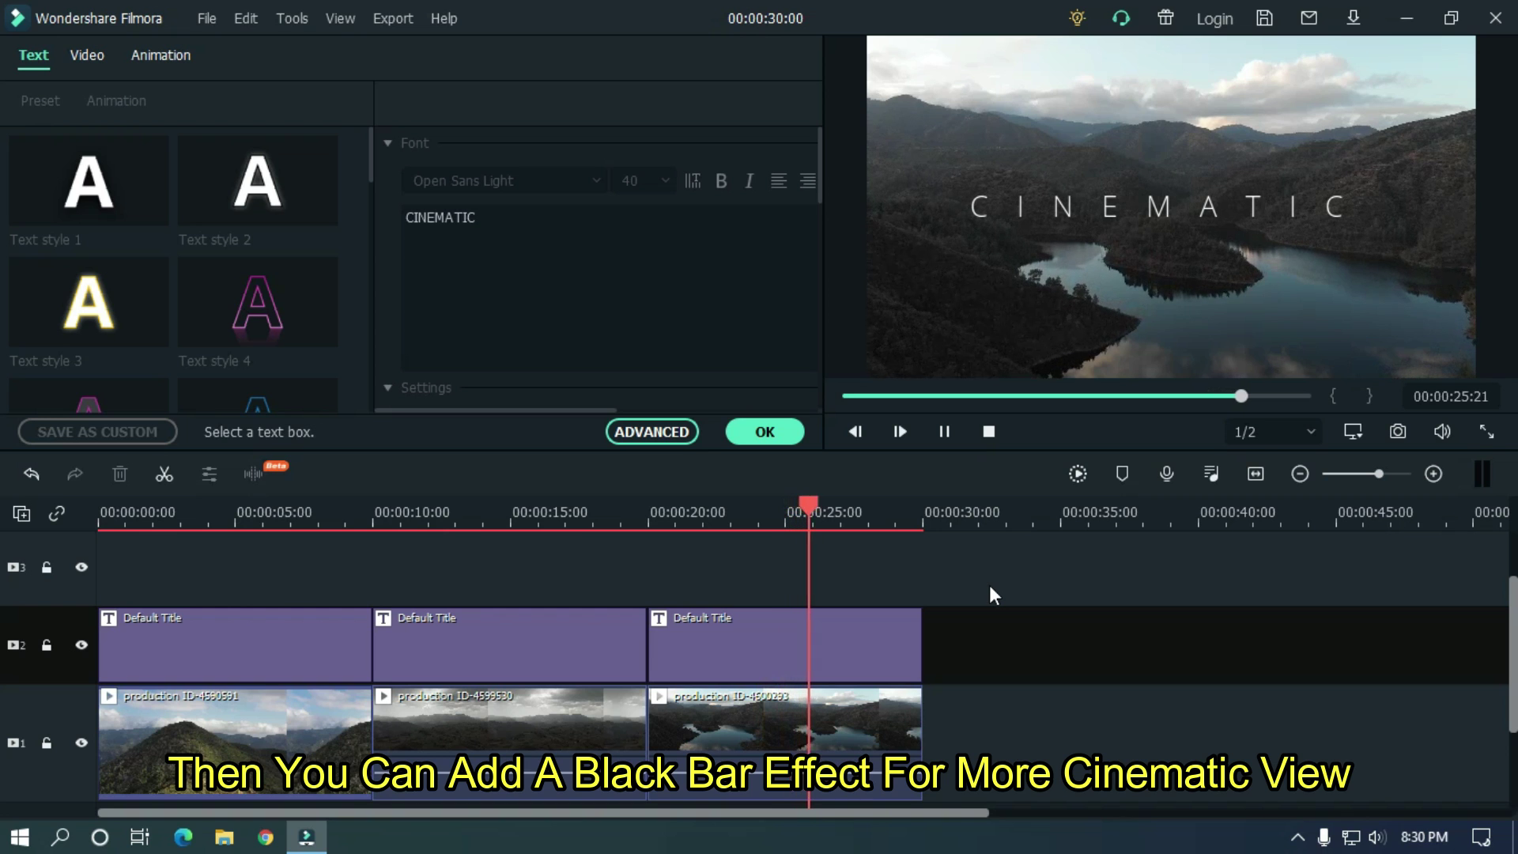
{"action": "left_click", "coordinate": [786, 437]}
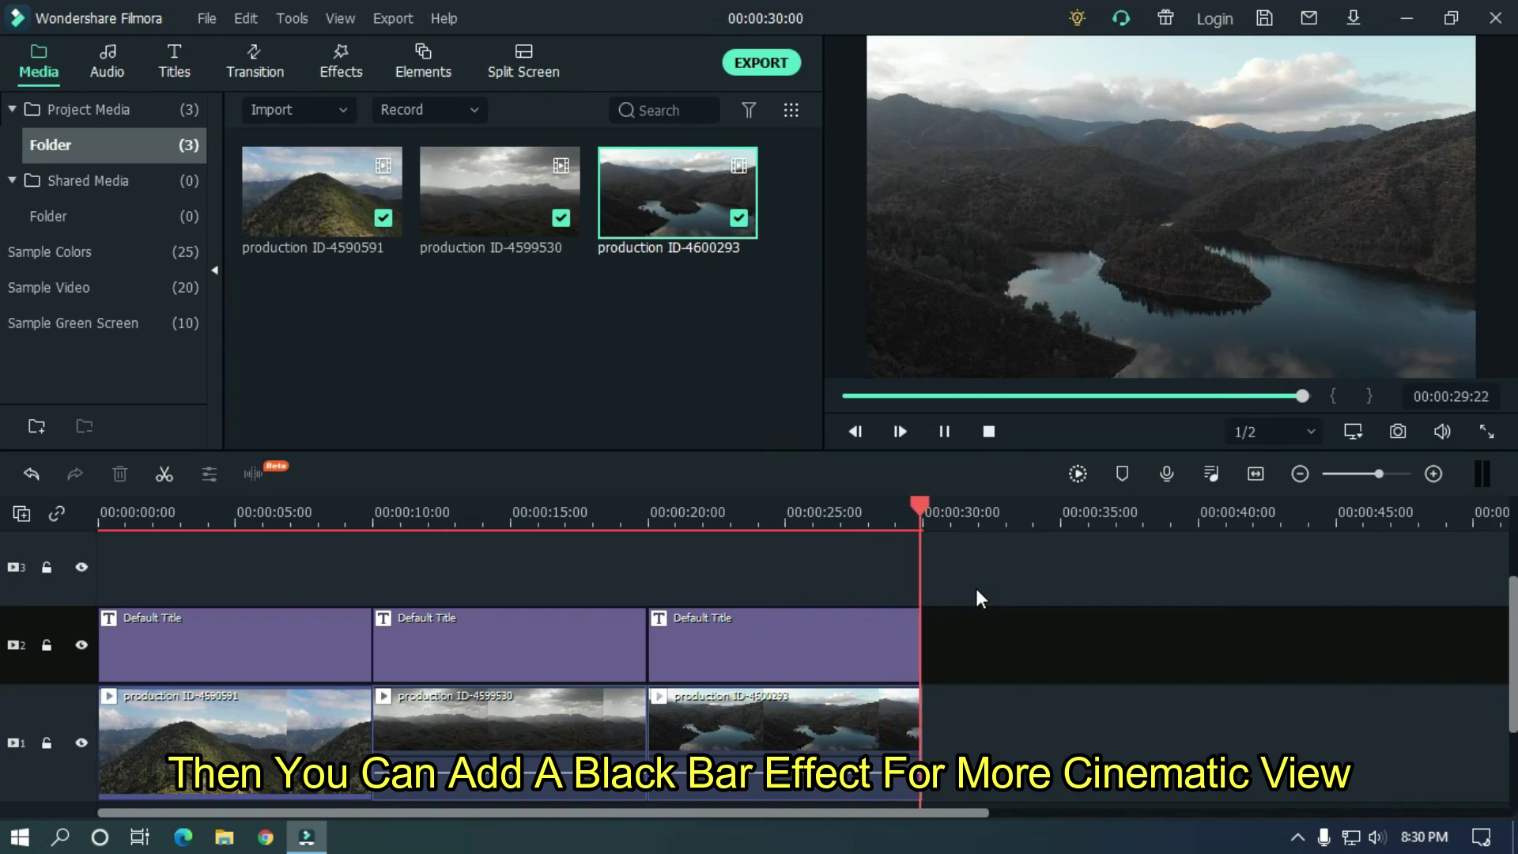
Step: Review the third title's advanced options without changes, then close both title editors
{"action": "left_click", "coordinate": [771, 667]}
{"action": "double_click", "coordinate": [771, 666]}
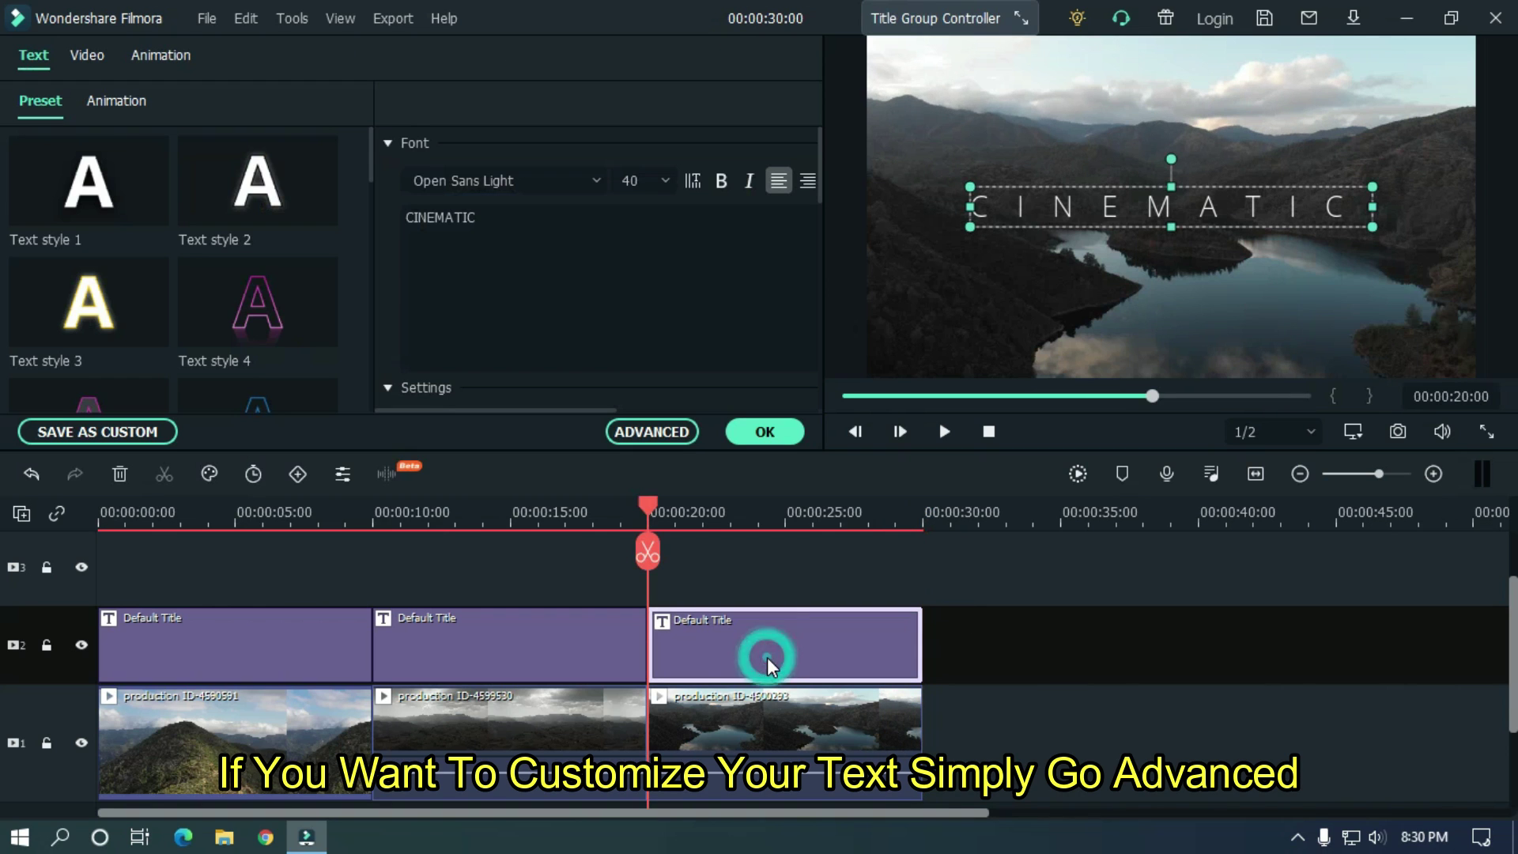
{"action": "left_click", "coordinate": [652, 433]}
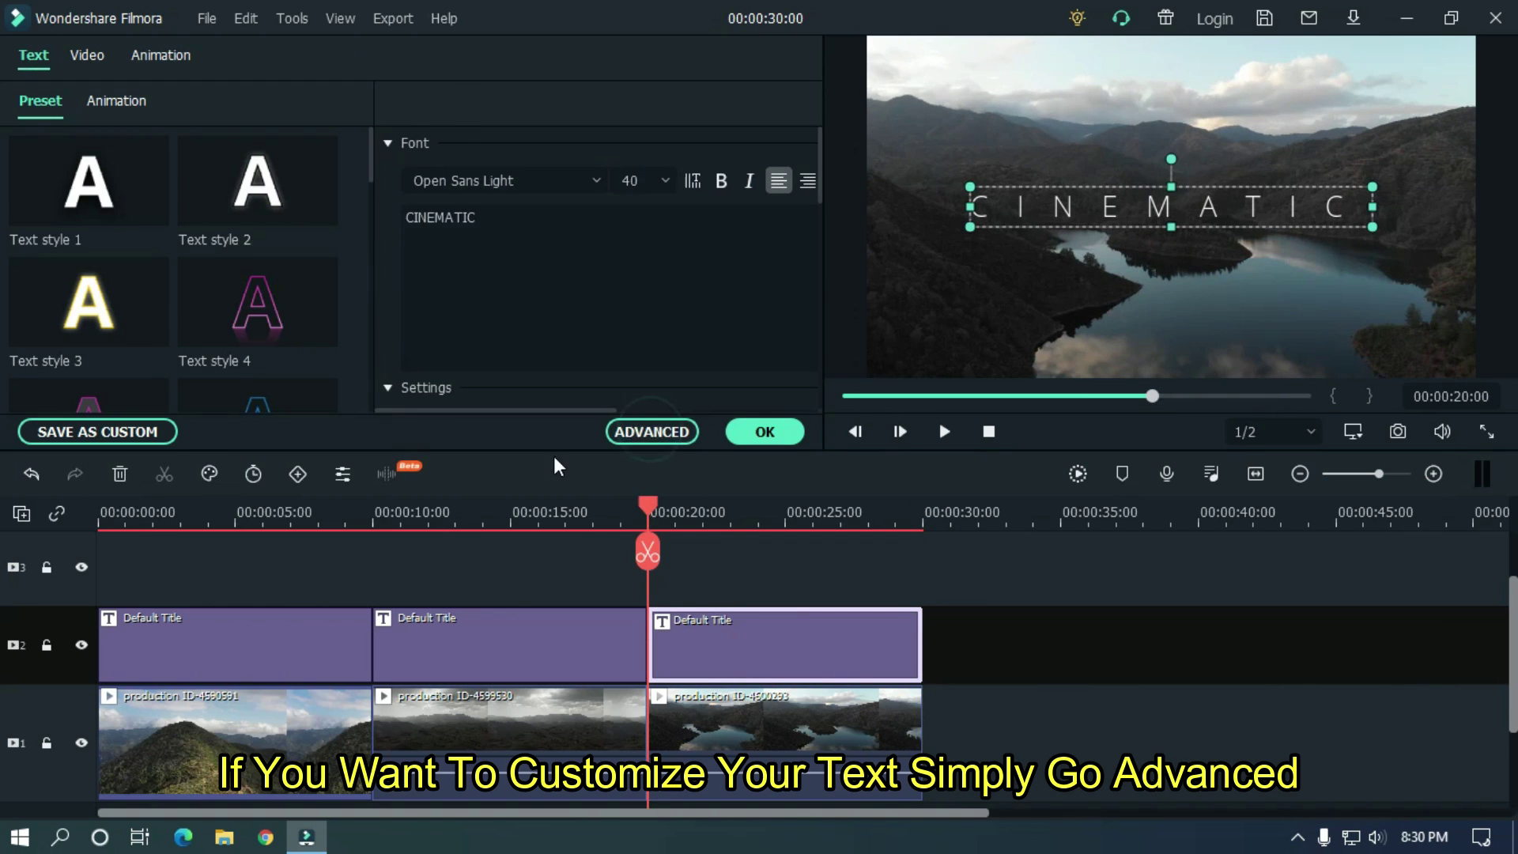
{"action": "mouse_move", "coordinate": [463, 204]}
{"action": "left_mouse_down"}
{"action": "mouse_move", "coordinate": [444, 593]}
{"action": "mouse_move", "coordinate": [469, 458]}
{"action": "mouse_move", "coordinate": [465, 200]}
{"action": "left_mouse_up"}
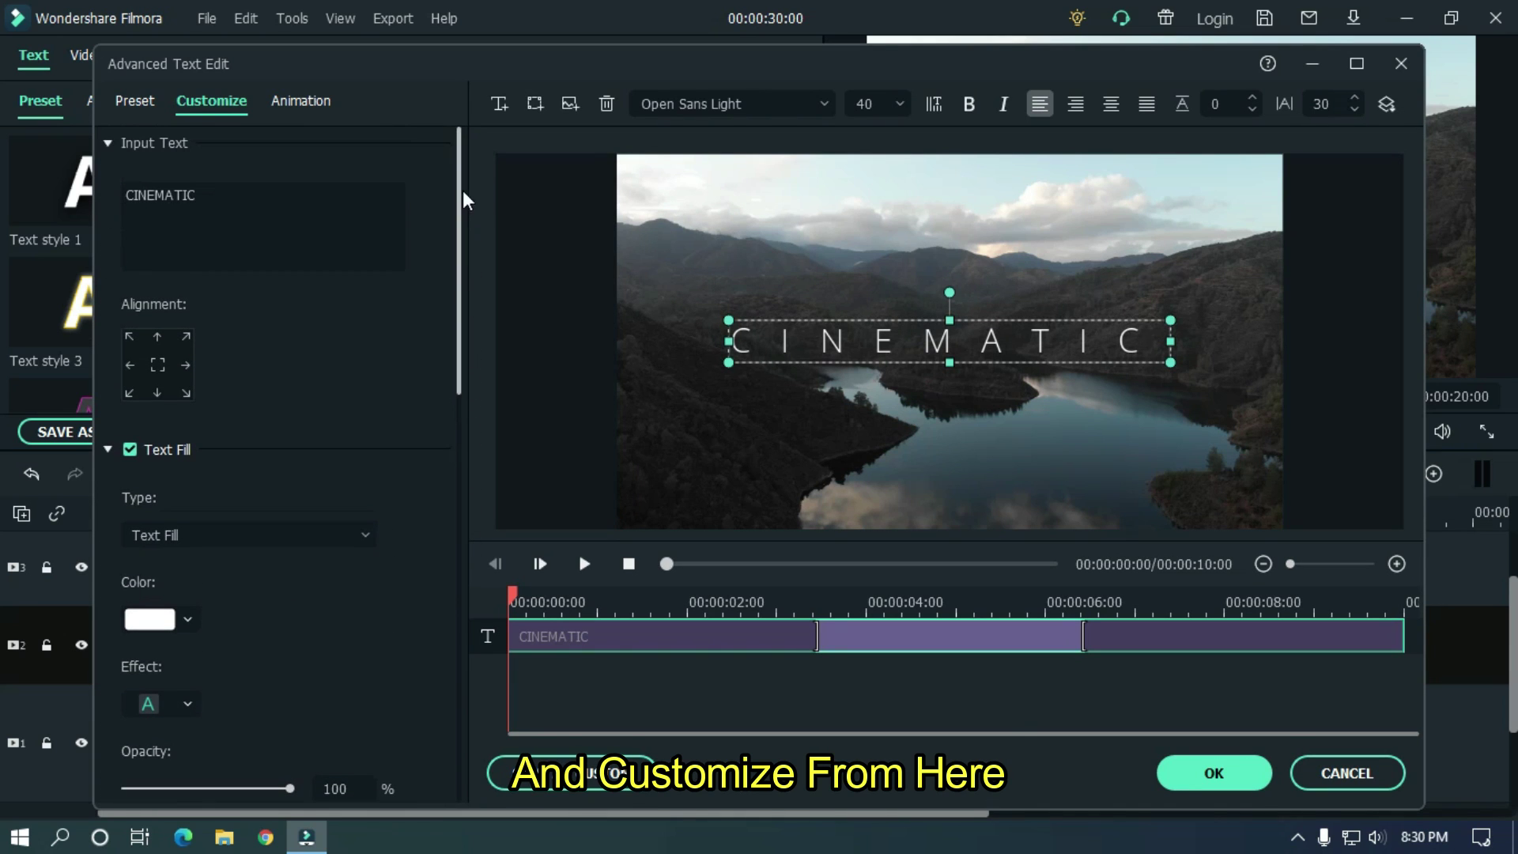
{"action": "left_click", "coordinate": [1182, 779]}
{"action": "left_click", "coordinate": [765, 440]}
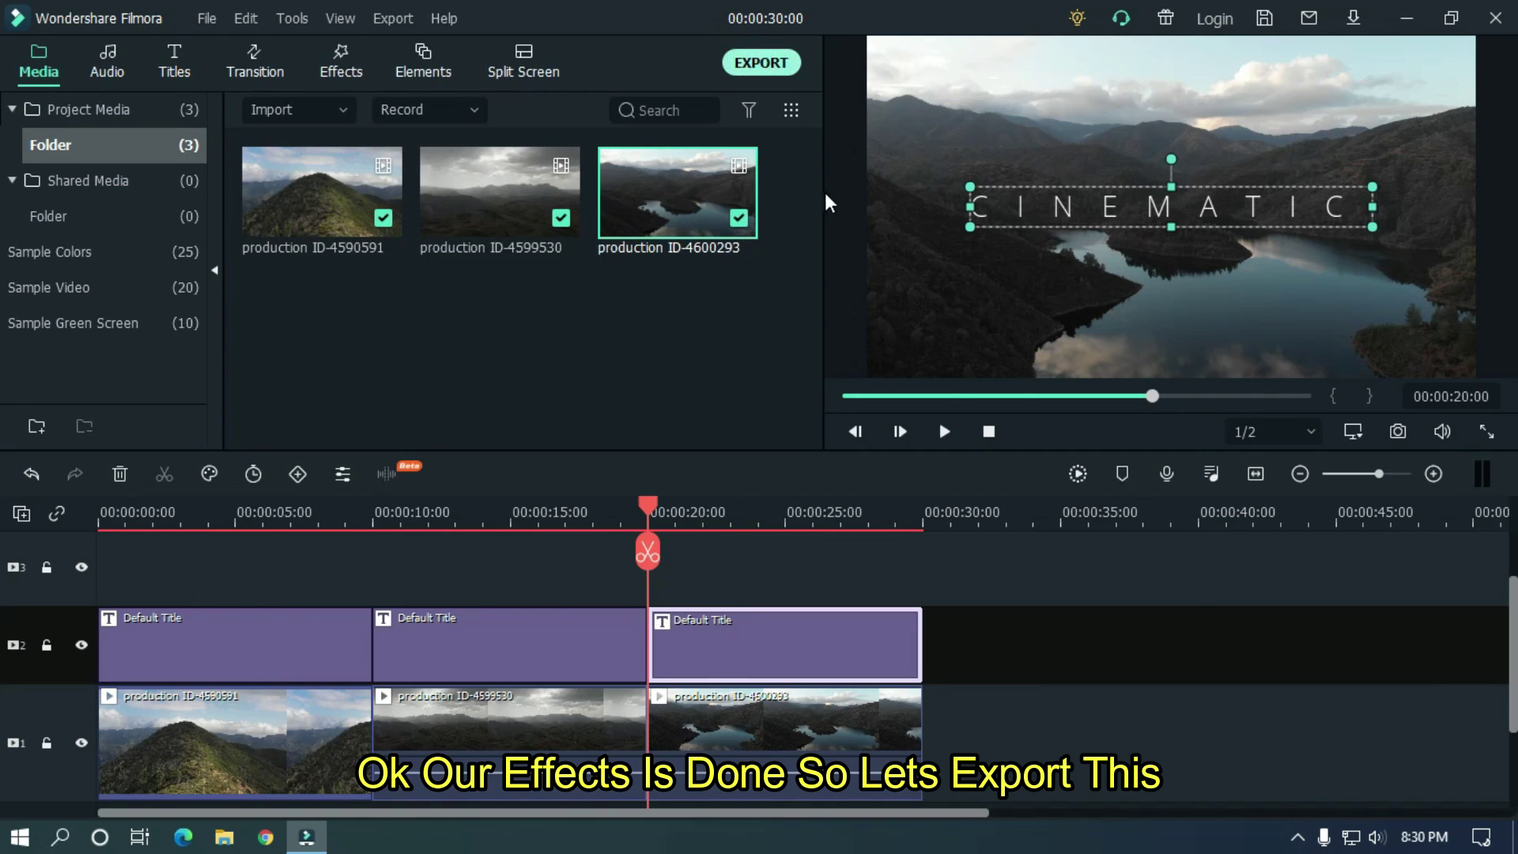
Step: Set up a 1920x1080 MP4 export named '3 Easy Cinematic Text'
{"action": "left_click", "coordinate": [761, 62]}
{"action": "type", "text": "3 Easy Cinematic Text"}
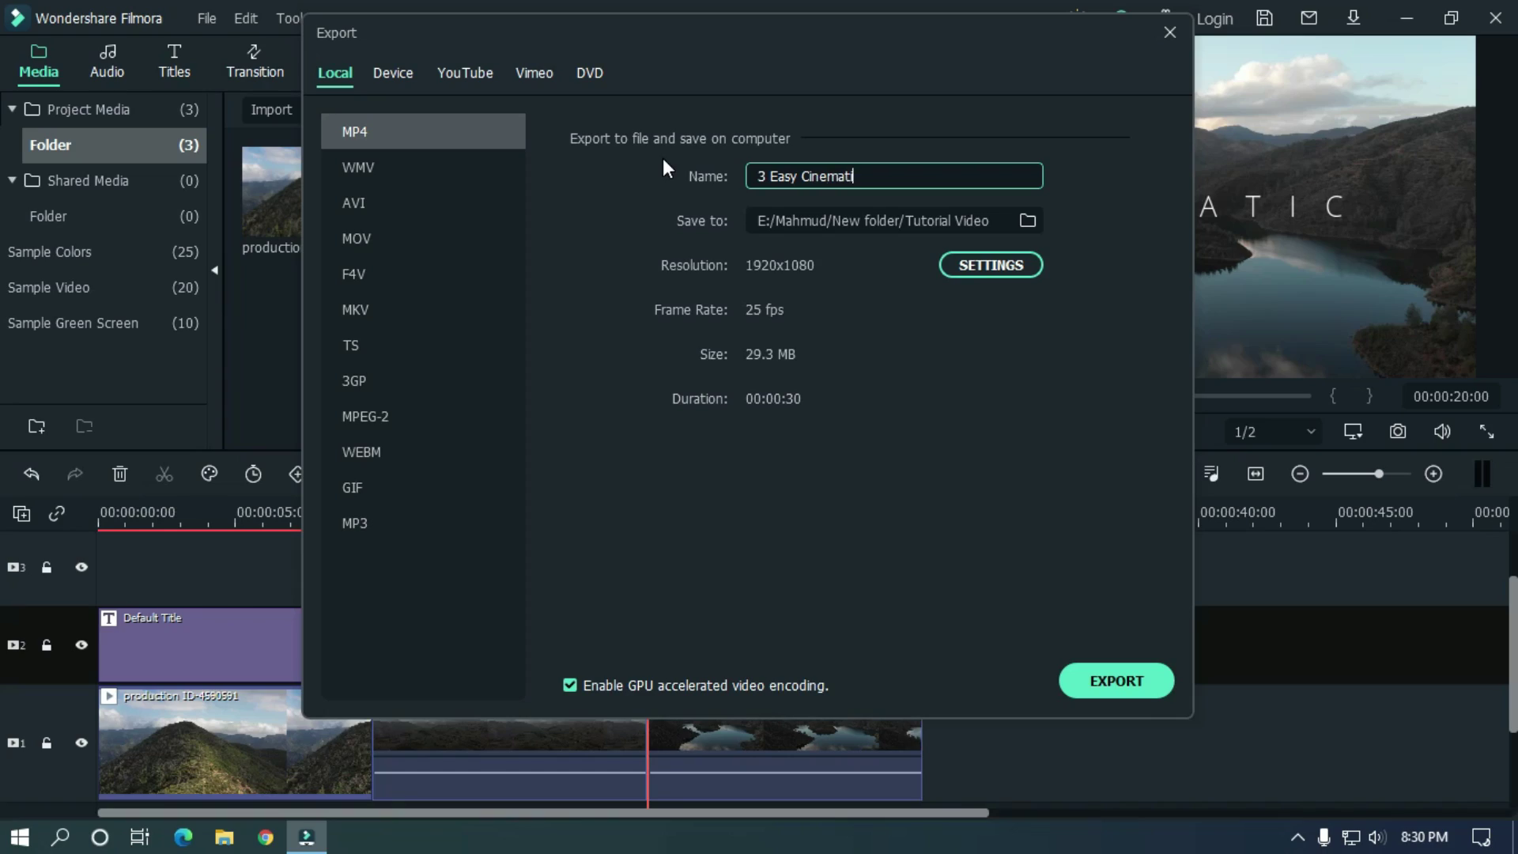